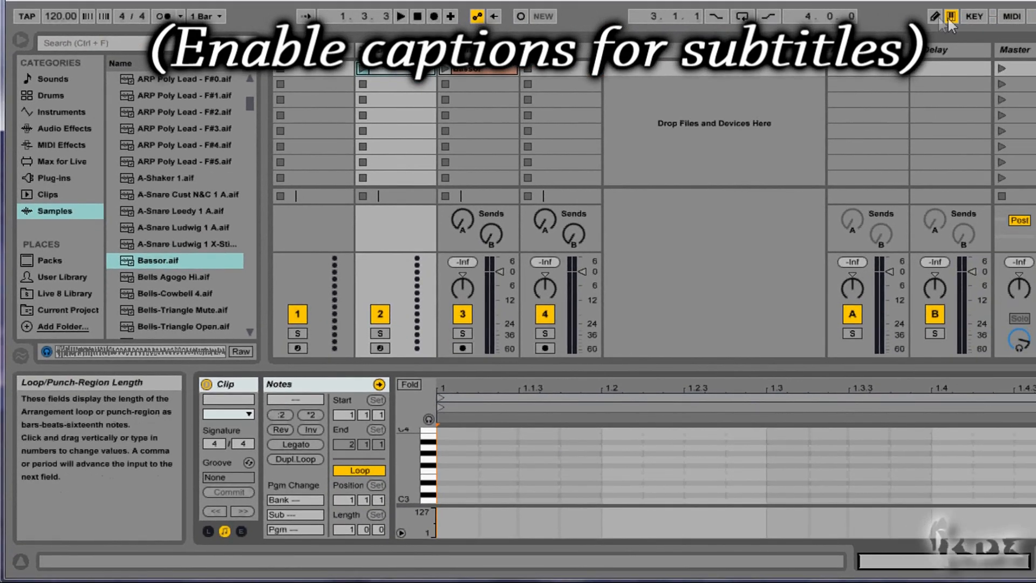
Draw seven sixteenth notes, G#3, F3, D#3, G#3, G3, F3 and F3, across the one-bar clip on the second MIDI track.
left_click(935, 17)
left_click(464, 453)
left_click(580, 471)
left_click(704, 483)
left_click(787, 453)
left_click(911, 460)
left_click(992, 471)
left_click(936, 16)
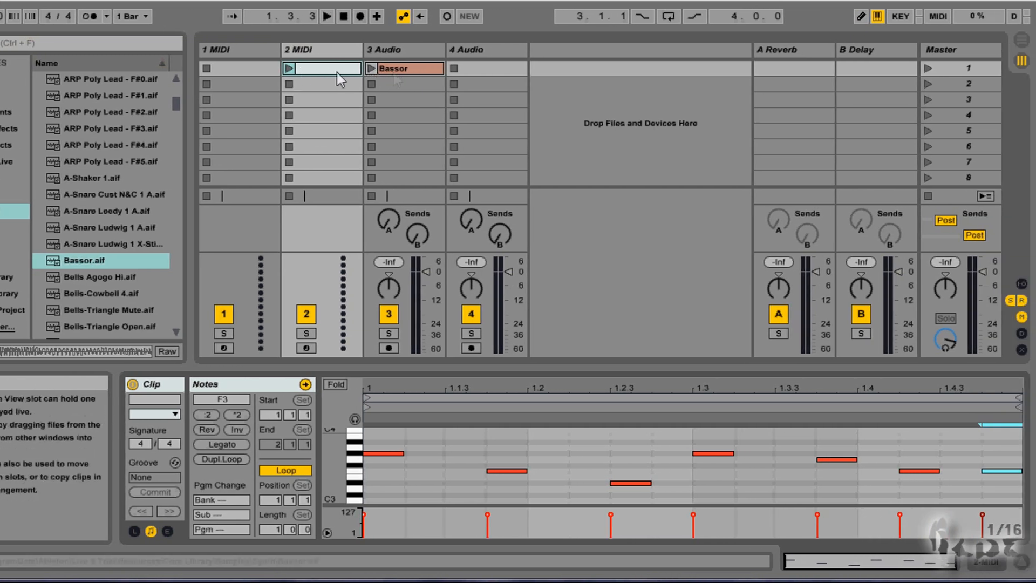
Audition the Bassor audio clip and the MIDI clip in turn, then stop playback.
left_click(370, 69)
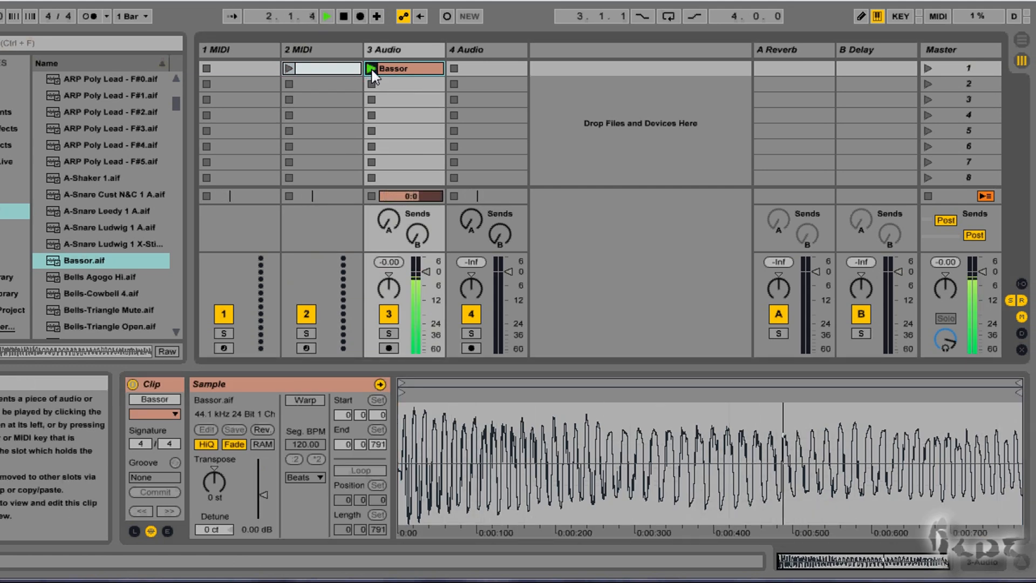
left_click(329, 68)
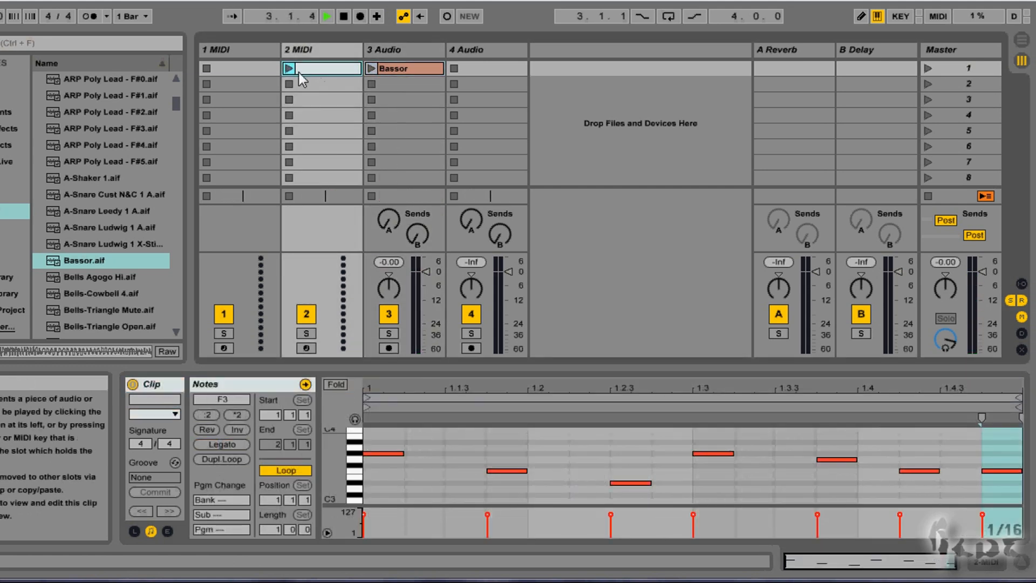
left_click(288, 68)
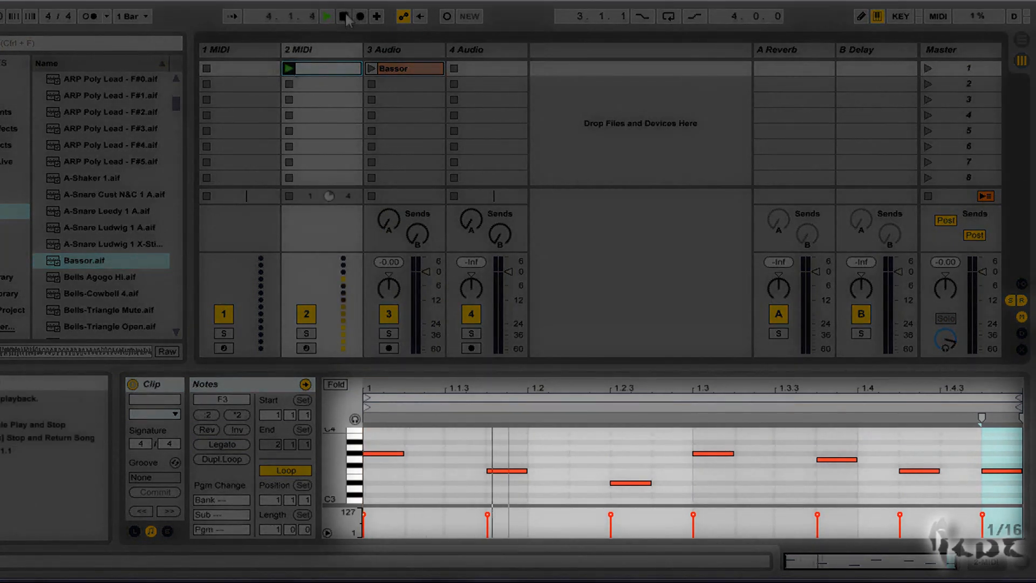
left_click(292, 67)
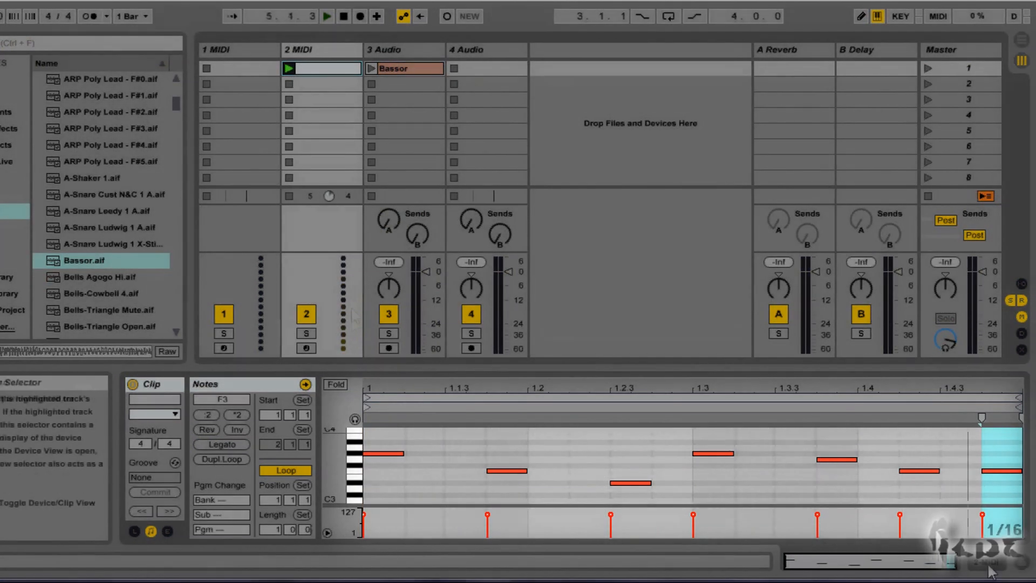
left_click(986, 562)
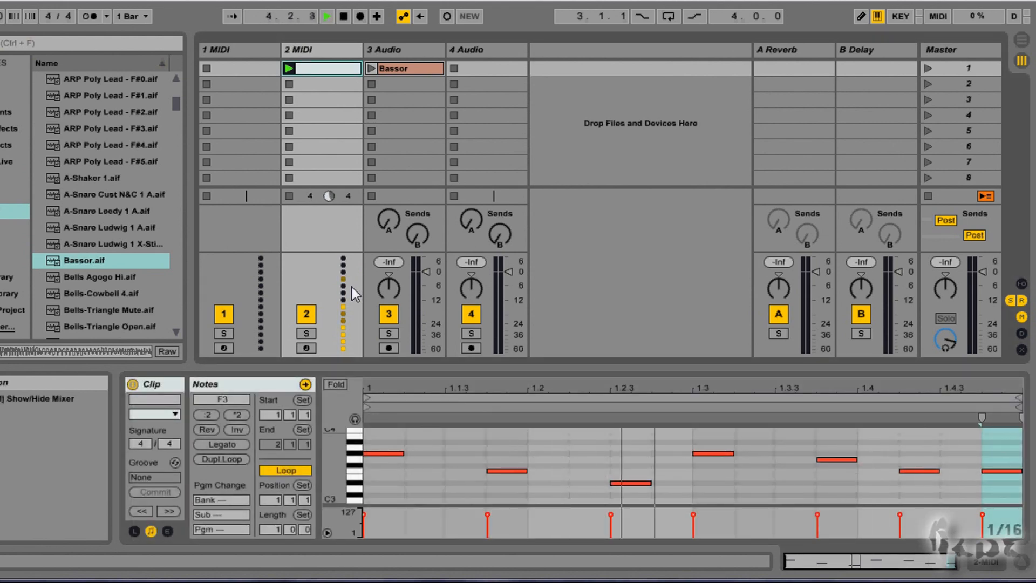
left_click(343, 16)
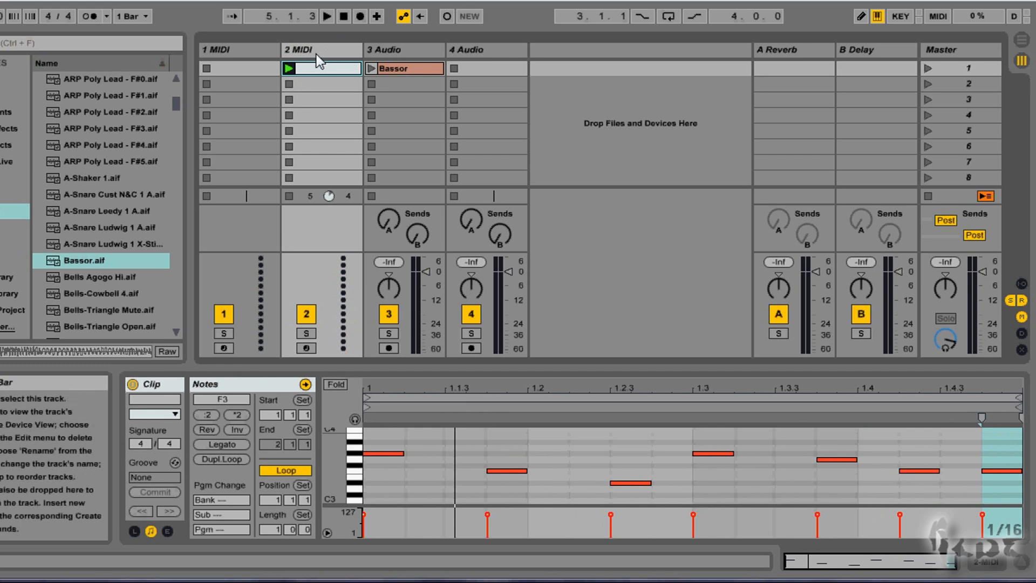
Try to move the MIDI clip from the 2 MIDI track to the 3 Audio track.
key("Tab")
left_click(865, 141)
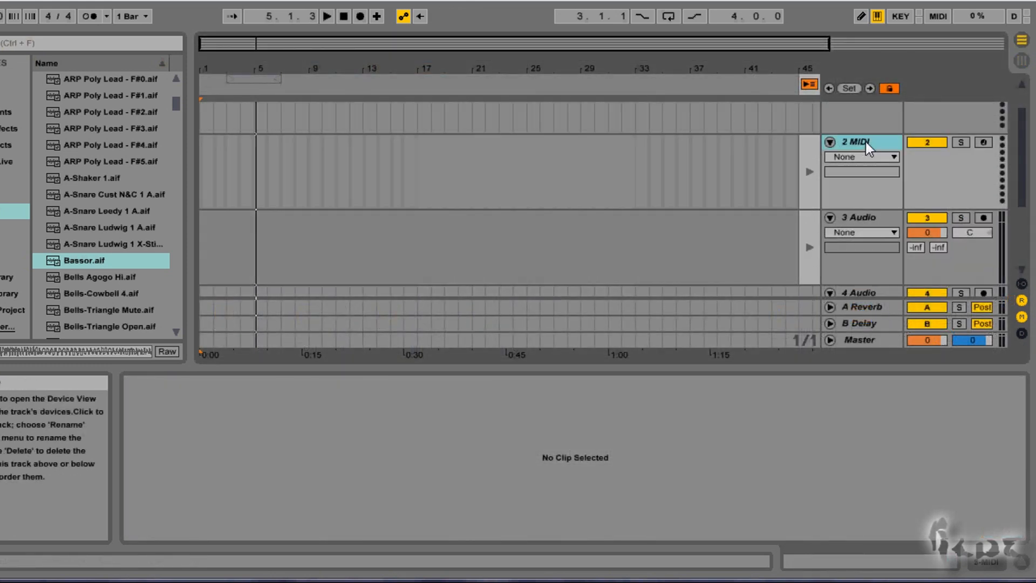
left_click_drag(315, 76, 380, 91)
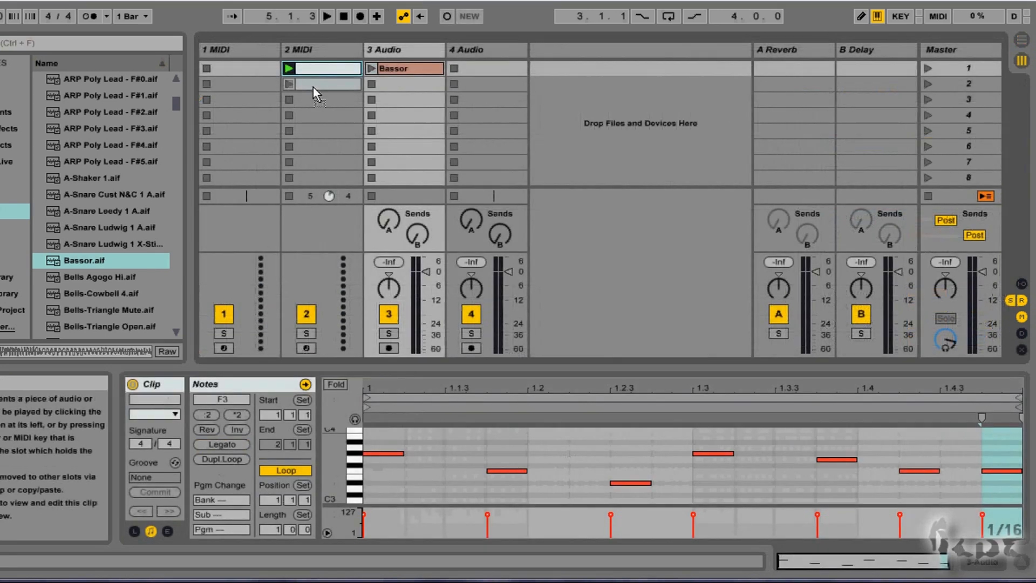
left_click_drag(411, 133, 410, 108)
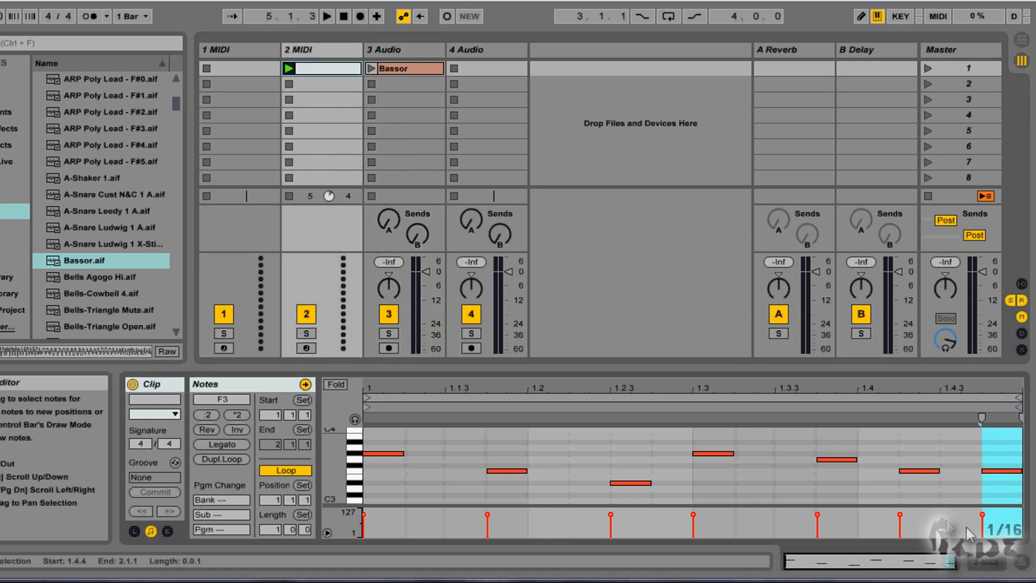
Load the Electroflow - C2.aif sample as the instrument in the 5 MIDI track's empty device chain.
left_click(987, 563)
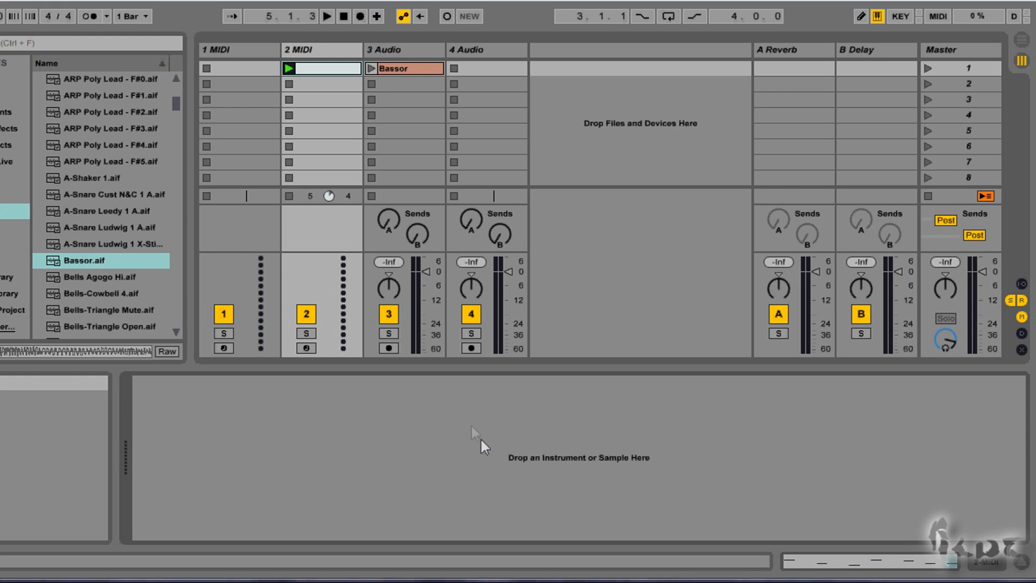
key("space")
left_click(843, 565)
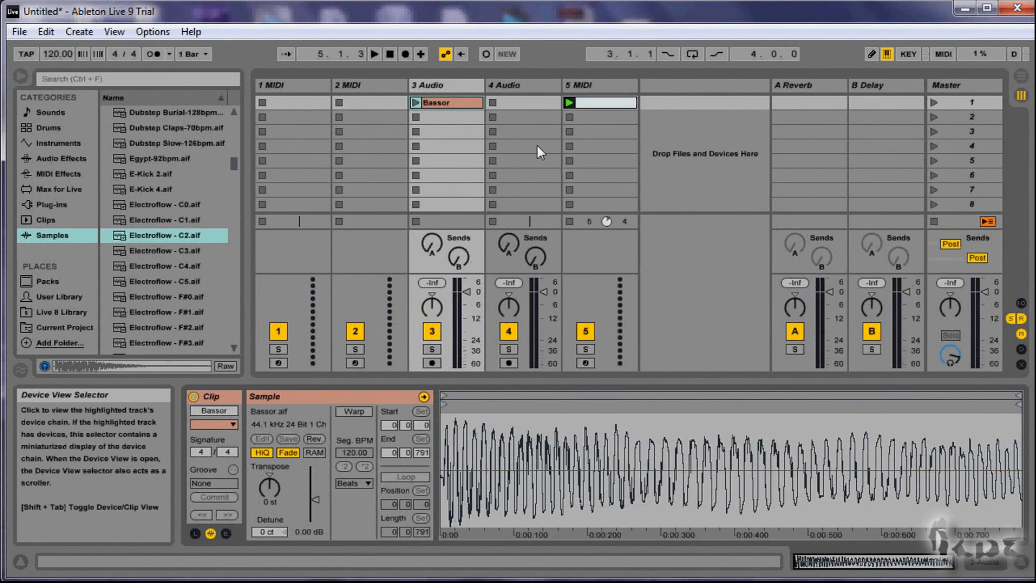
left_click(590, 101)
left_click(990, 562)
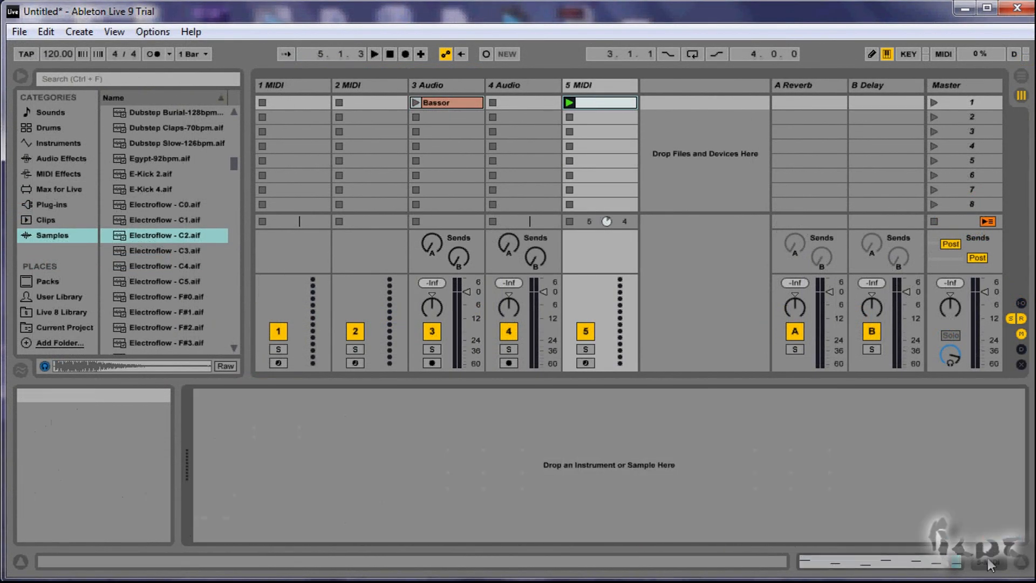
left_click_drag(208, 235, 264, 433)
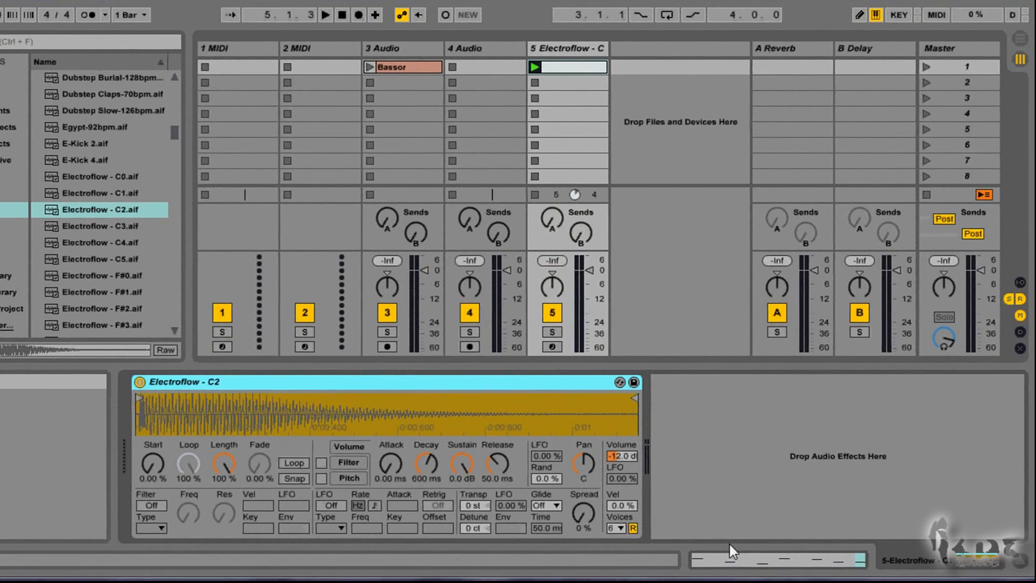
Review the MIDI clip's notes with the sample instrument, then return to the track's device chain.
left_click(726, 558)
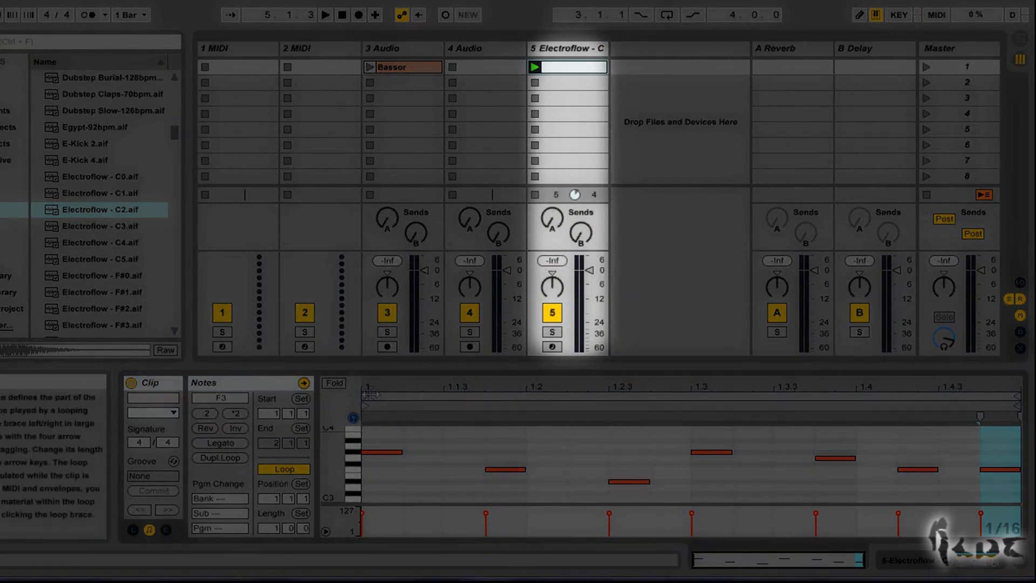
left_click(374, 415)
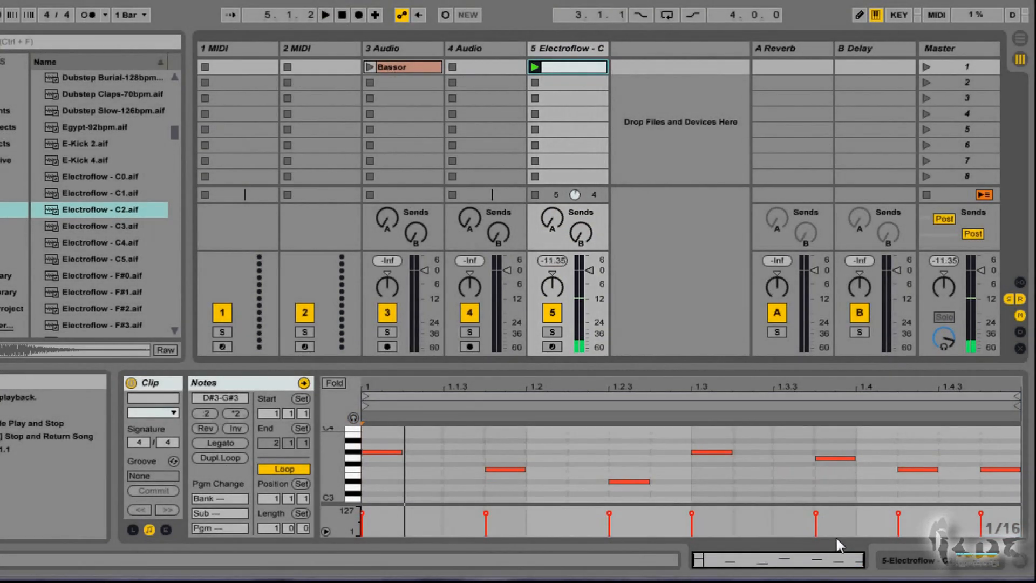
left_click(896, 560)
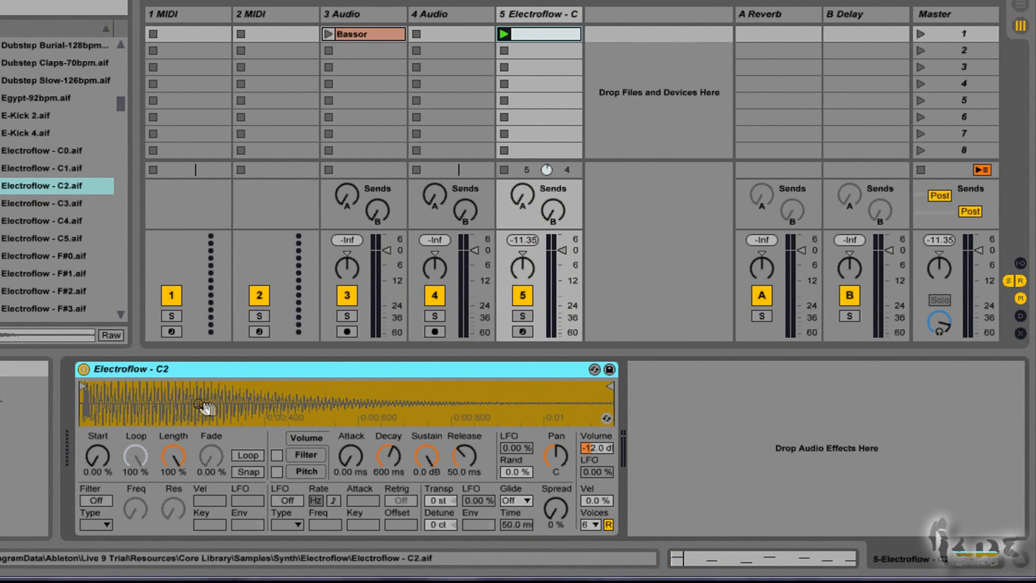
Shift the Electroflow - C2 sample's start marker to just past 0:00:400, then return it to the beginning.
left_click_drag(89, 385, 91, 385)
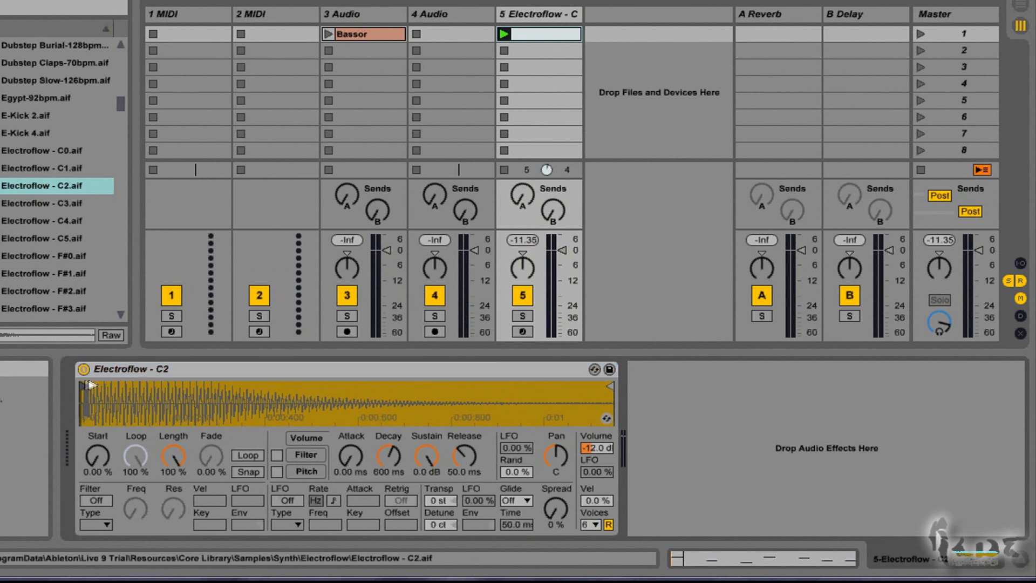
left_click_drag(173, 385, 297, 385)
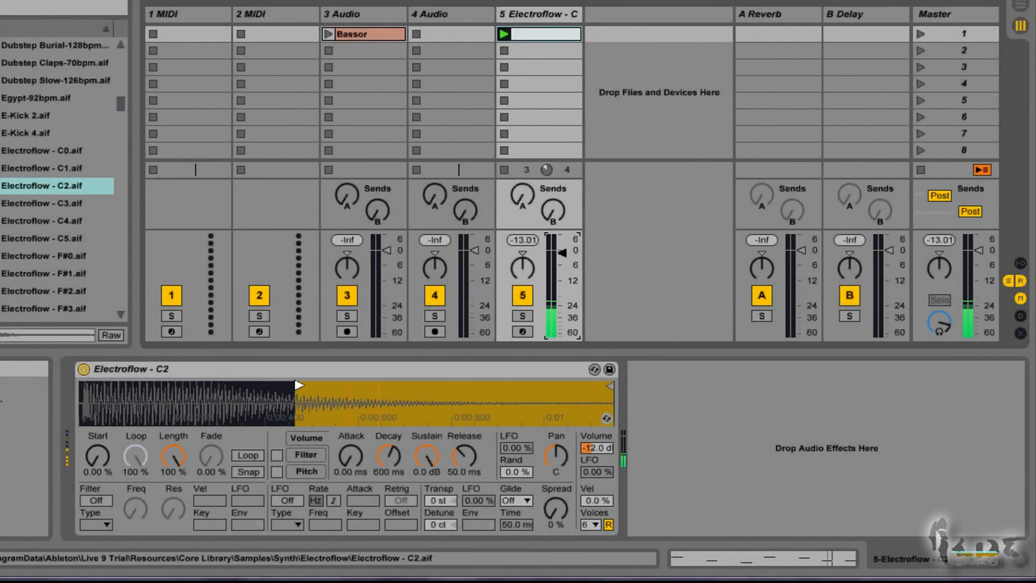
left_click_drag(298, 384, 81, 380)
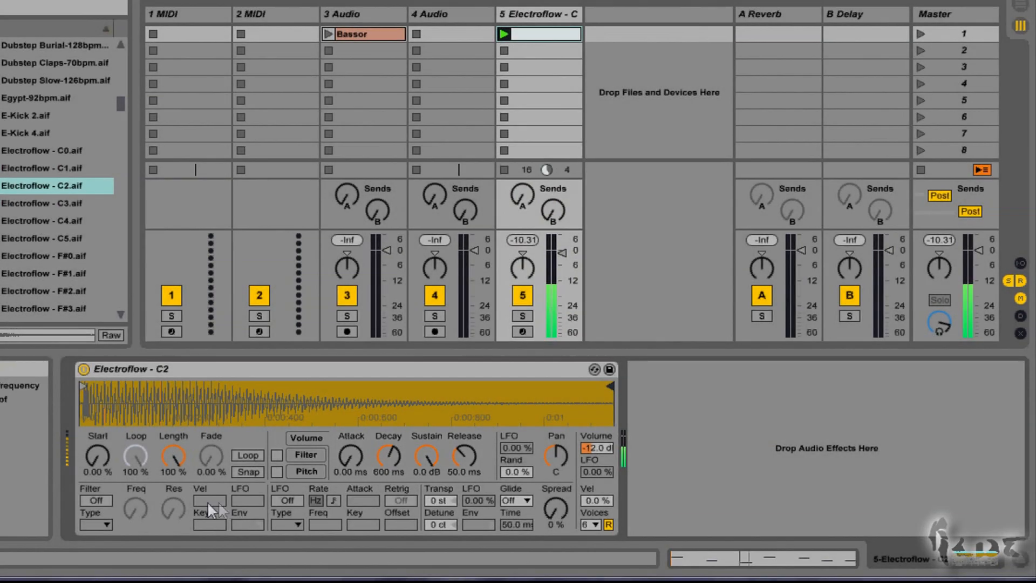
Turn on the filter of the Electroflow - C2 instrument and adjust its frequency.
left_click(92, 500)
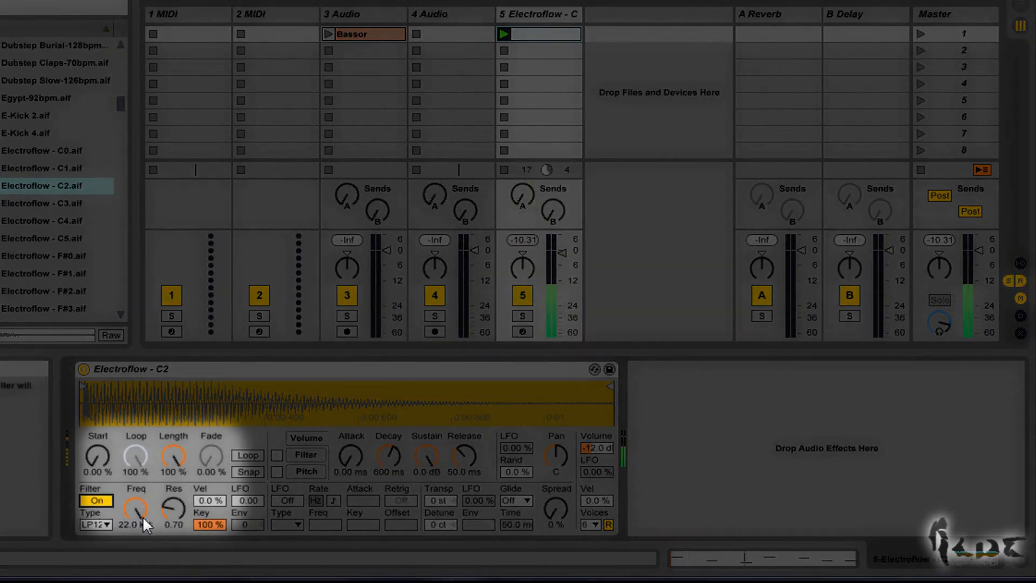
left_click_drag(138, 514, 138, 513)
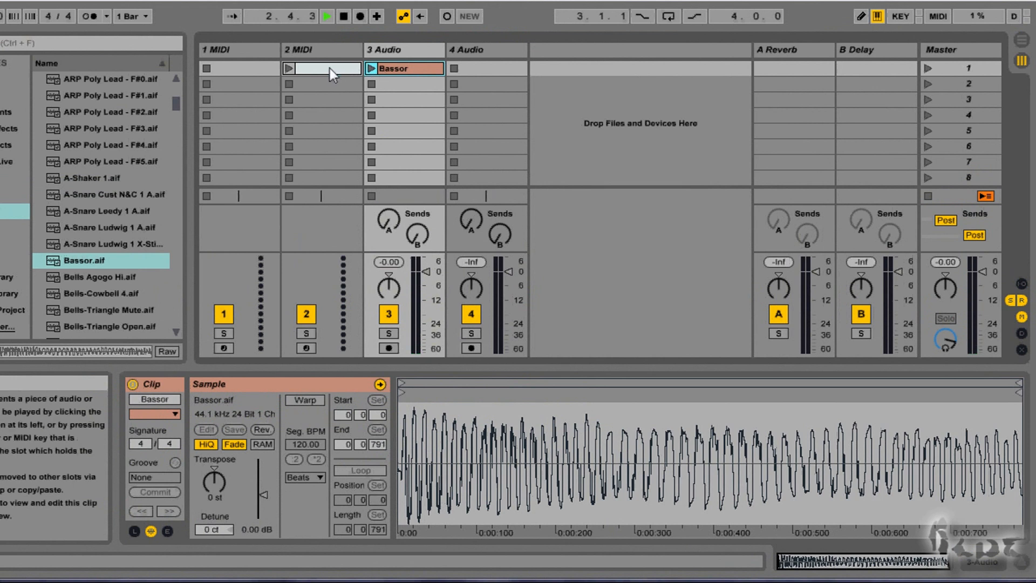
Select the MIDI clip on the 2 MIDI track and audition it.
left_click(329, 68)
left_click(288, 69)
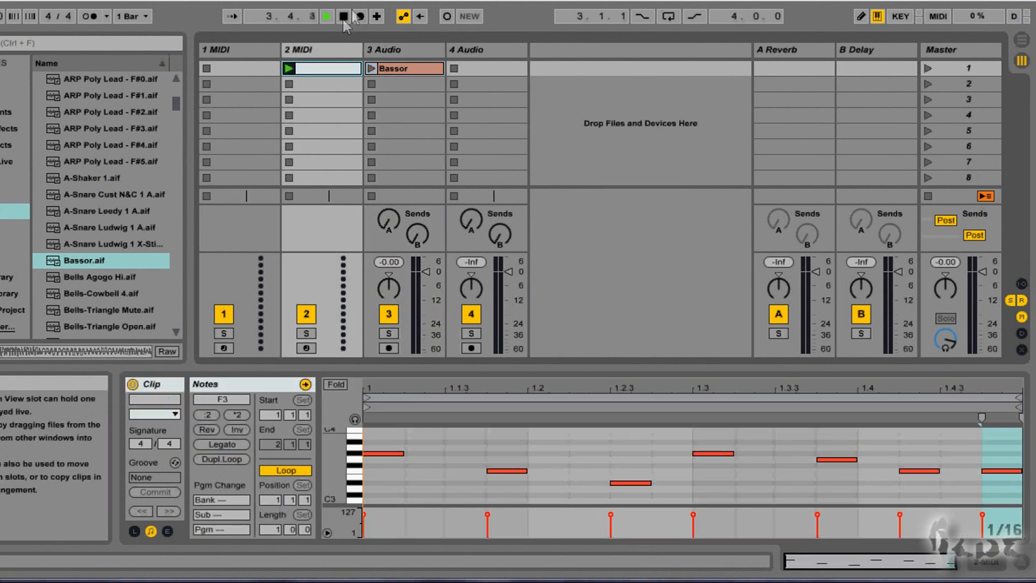
left_click(344, 16)
left_click(288, 68)
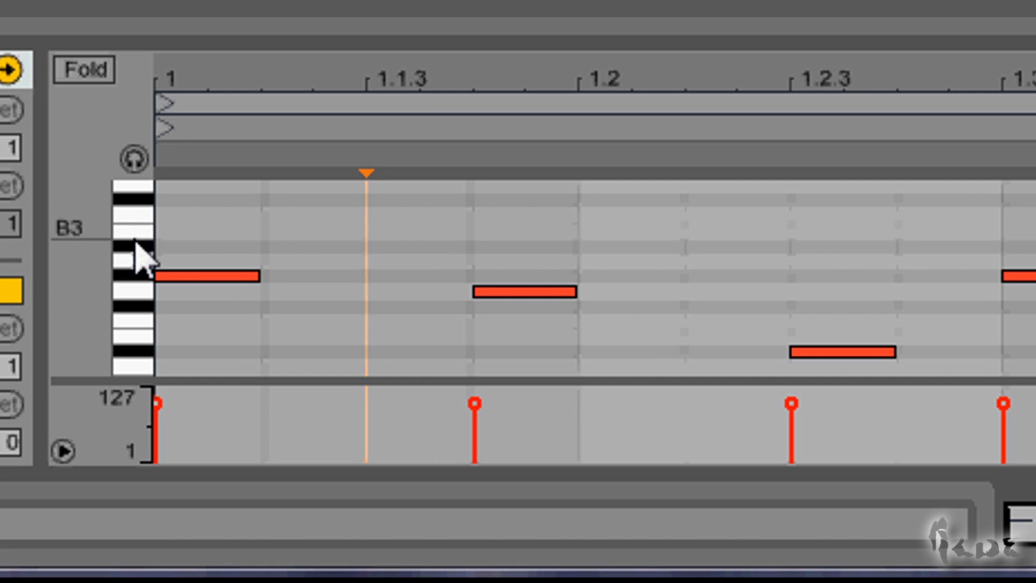
Preview the second note's pitch, move the note down to C#3, and return it to G3.
left_click(138, 291)
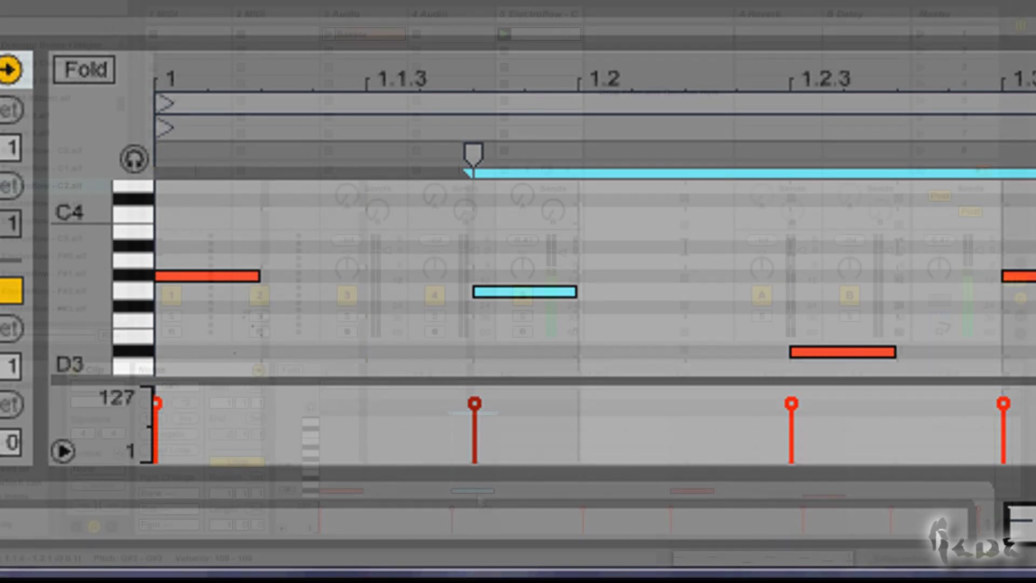
scroll(506, 445, "down", 3)
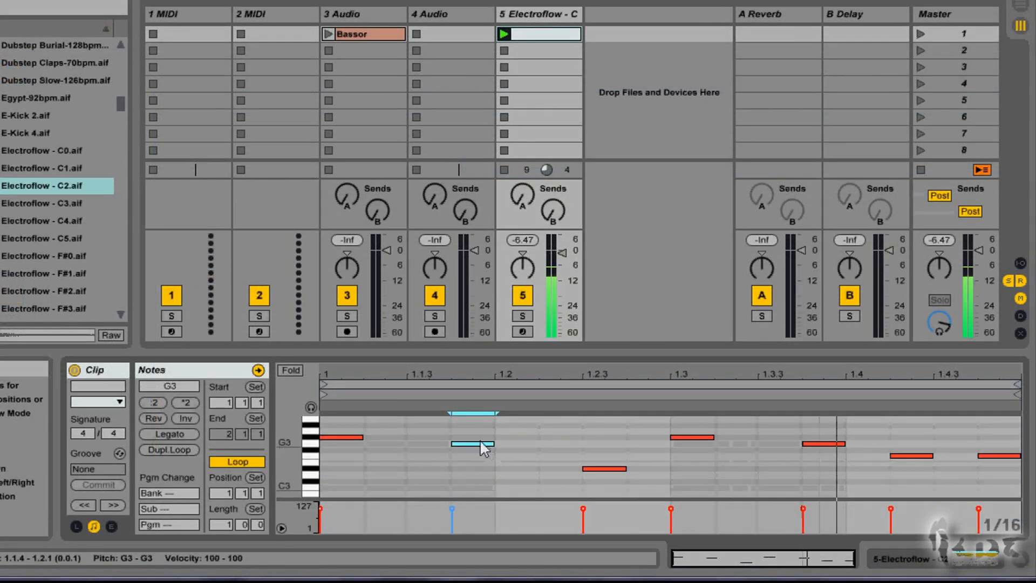
left_click_drag(480, 439, 473, 481)
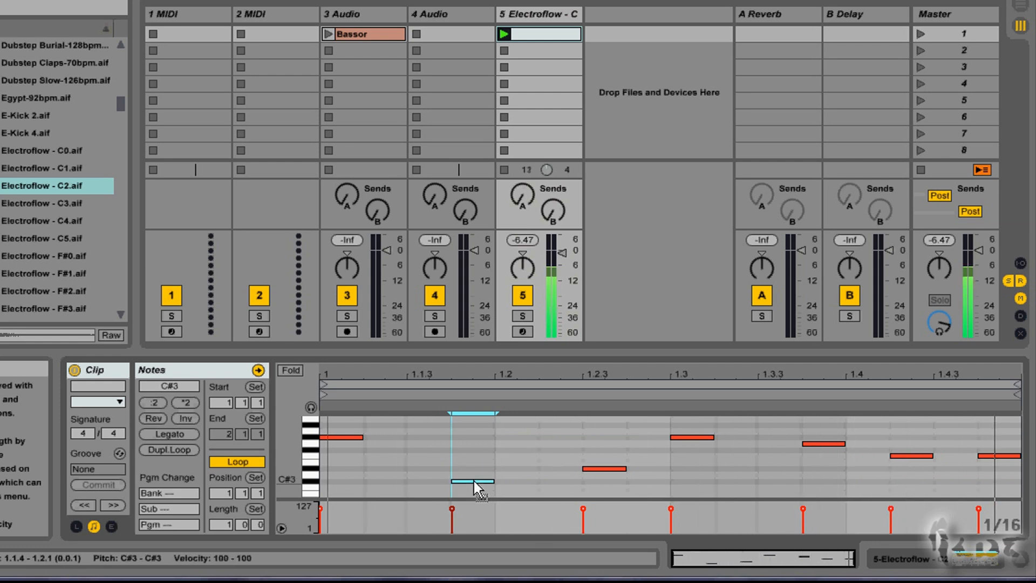
left_click_drag(473, 481, 477, 445)
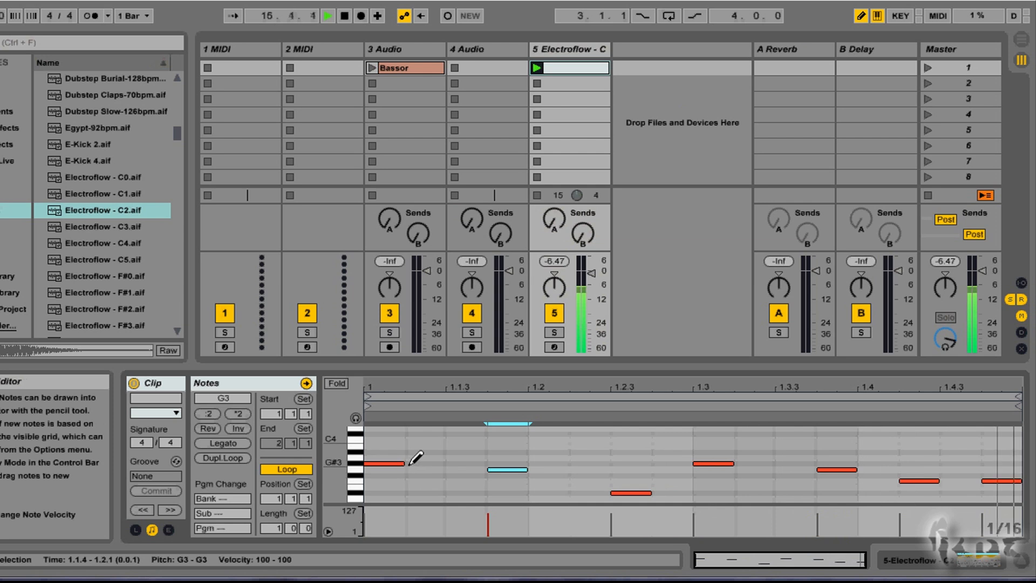
Draw three consecutive B3 sixteenth notes starting at 1.1.2, then erase them.
left_click(425, 446)
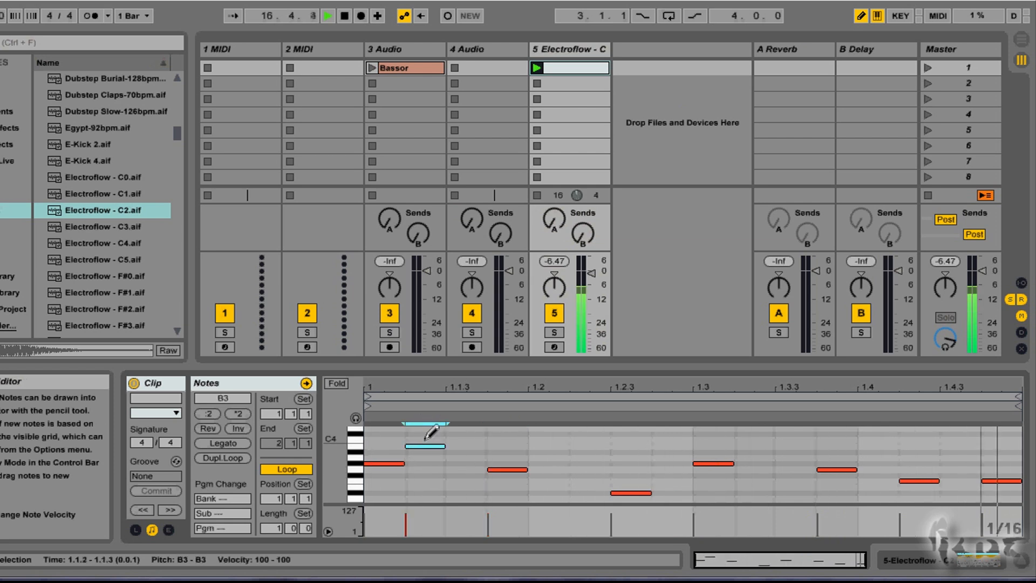
left_click(466, 446)
left_click(507, 445)
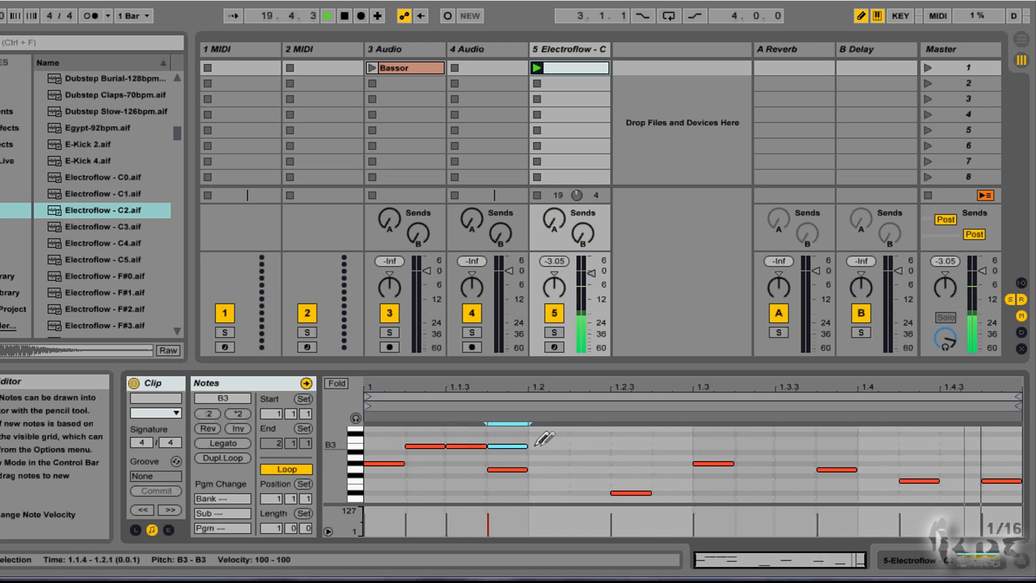
left_click(515, 446)
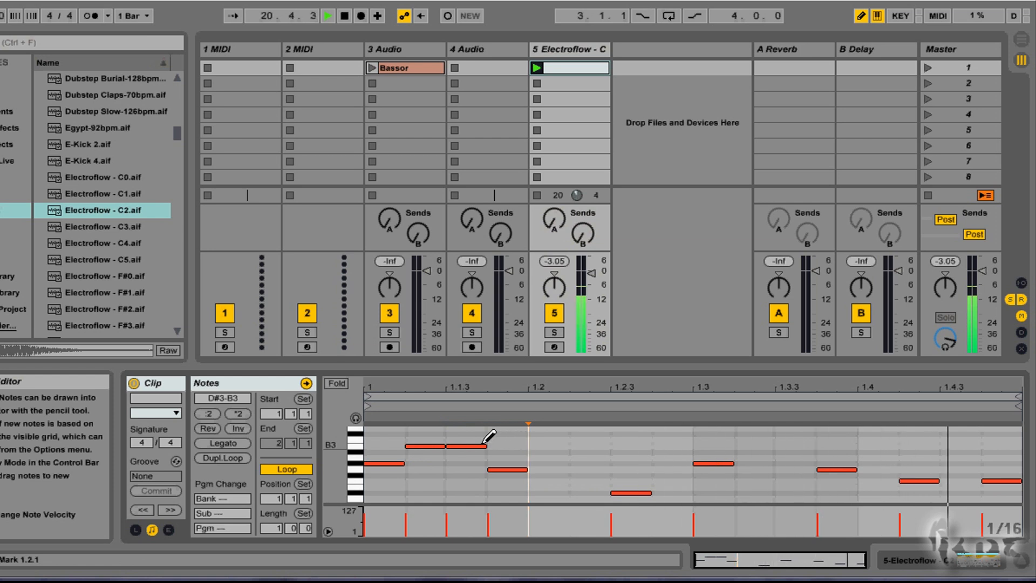
left_click(466, 446)
left_click(433, 446)
Draw one continuous B3 note from 1.1.2 to 1.2.1, three sixteenths long.
left_click(433, 446)
left_click_drag(443, 446, 525, 446)
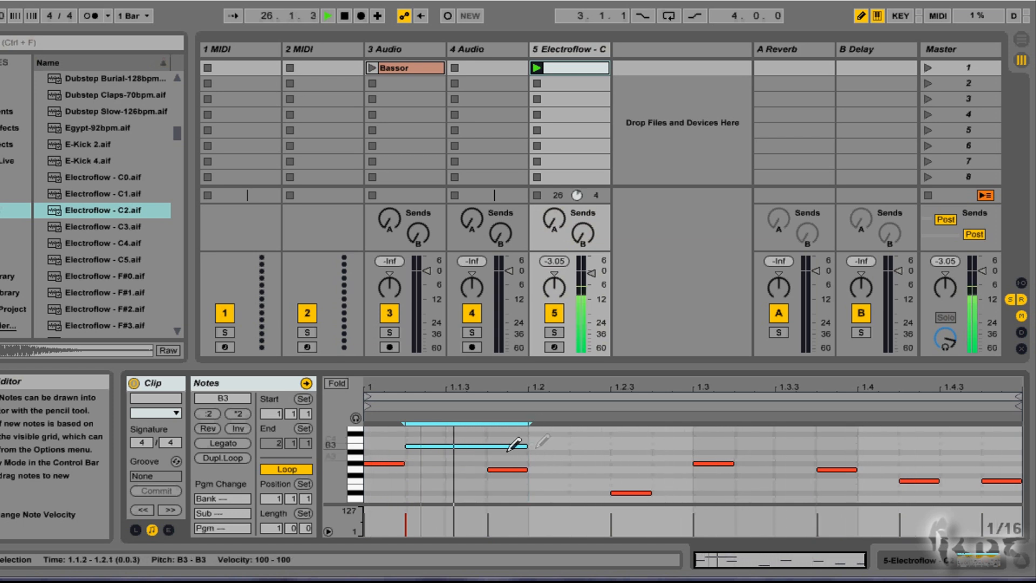
left_click_drag(528, 445, 633, 446)
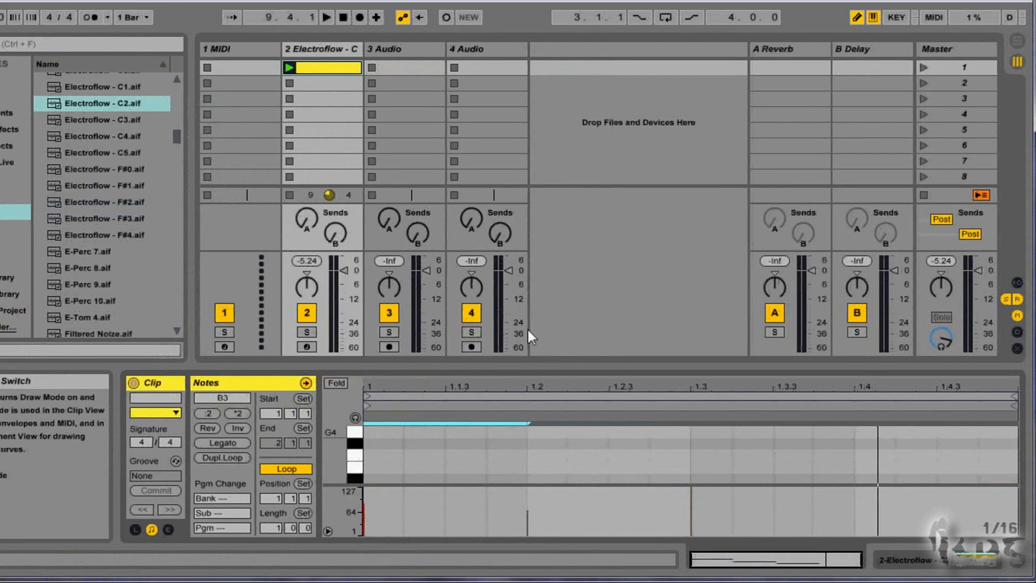
Draw four consecutive F#4 sixteenth notes at the start of the yellow clip, then erase them.
left_click(393, 441)
left_click(425, 442)
left_click(466, 443)
left_click(507, 442)
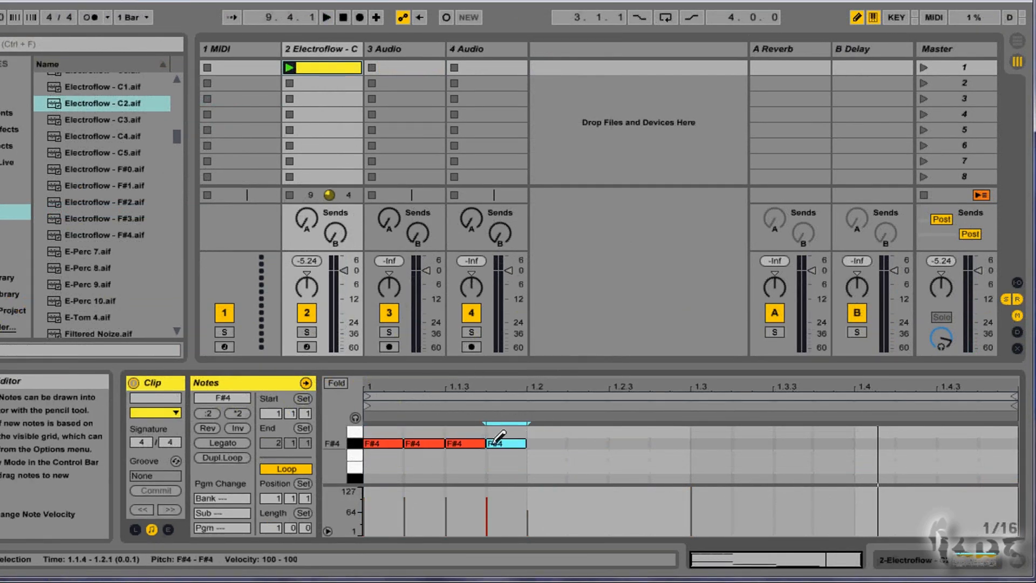
left_click(494, 443)
left_click(466, 442)
left_click(425, 442)
left_click(383, 443)
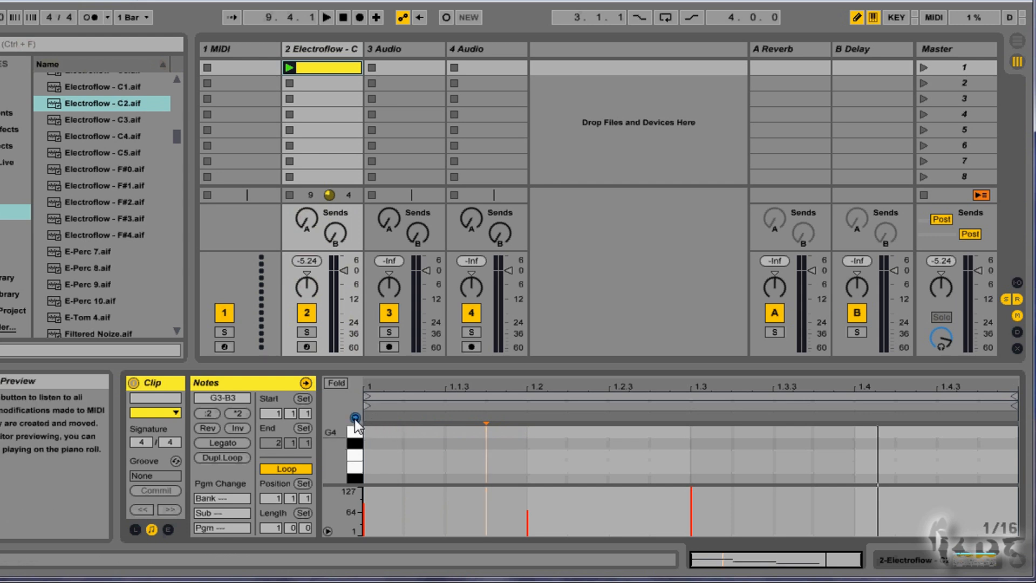
Draw F#4 sixteenth notes across the whole first beat, then erase them one by one starting from the last.
left_click(392, 442)
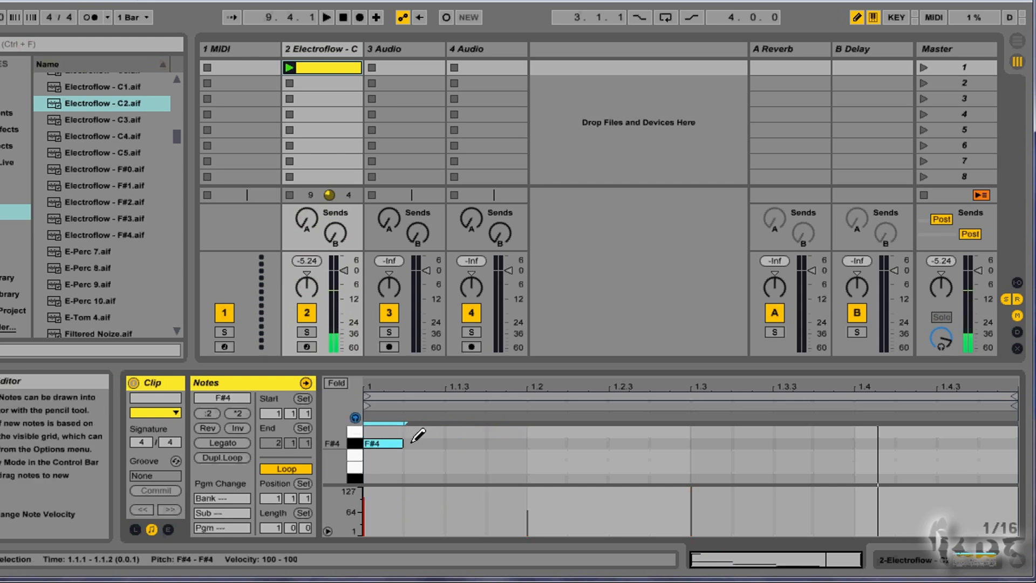
left_click(424, 442)
left_click(465, 443)
left_click(506, 443)
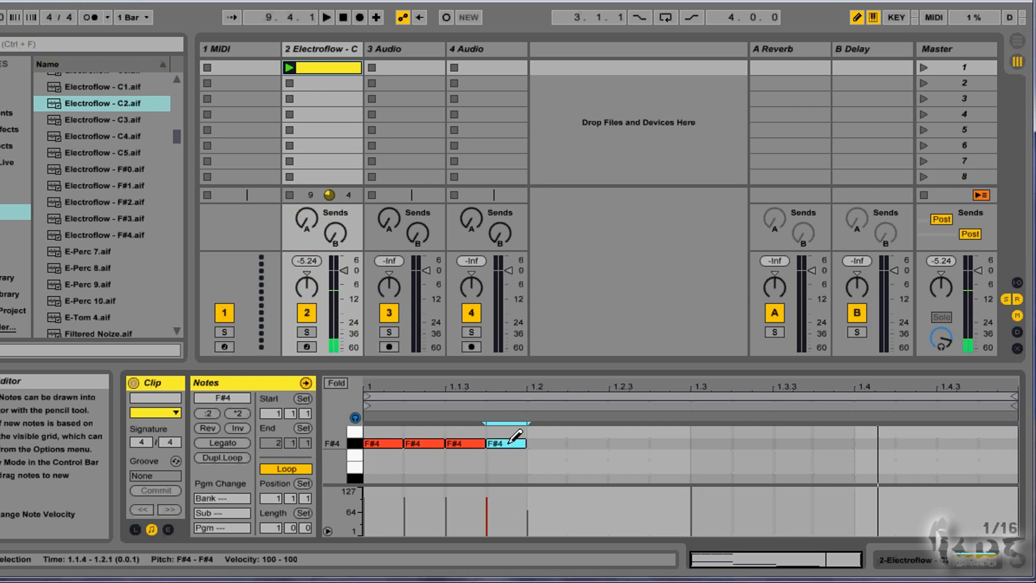
left_click(506, 442)
left_click(465, 442)
left_click(424, 443)
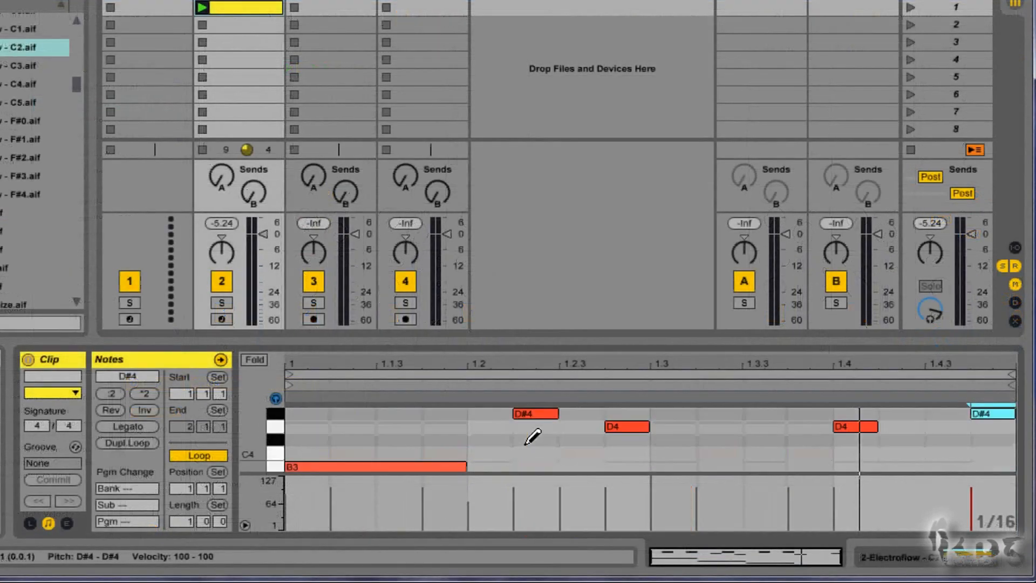
Fold the note editor to show only the keys that contain notes, and enlarge the editor's height.
scroll(526, 443, "down", 8)
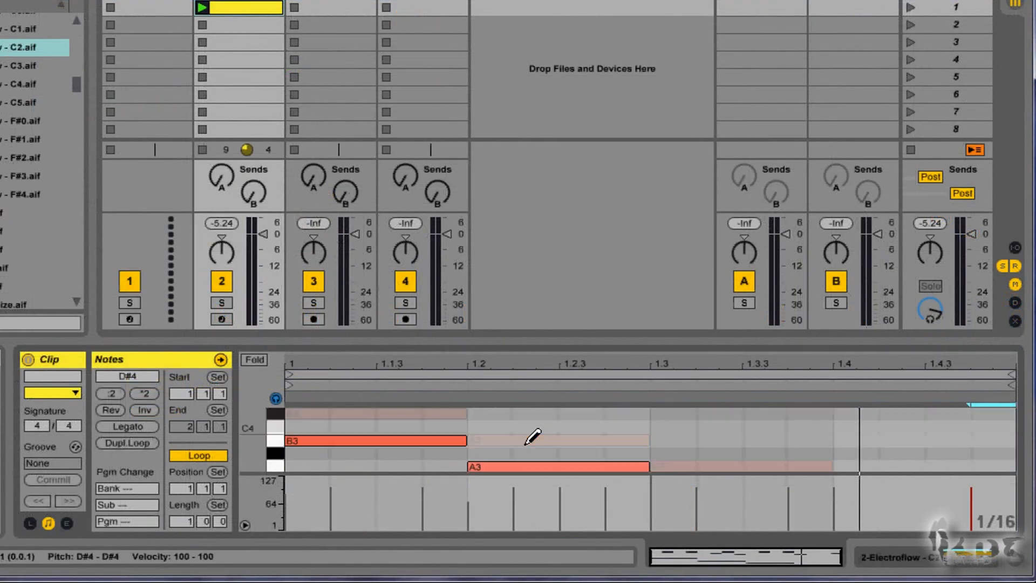
scroll(526, 444, "up", 9)
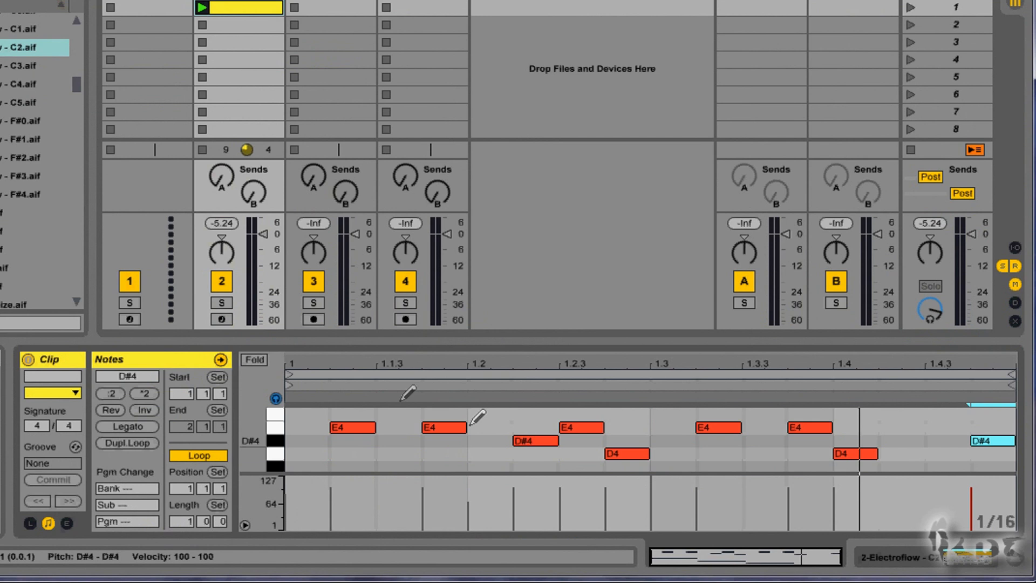
left_click(252, 359)
left_click_drag(537, 339, 533, 233)
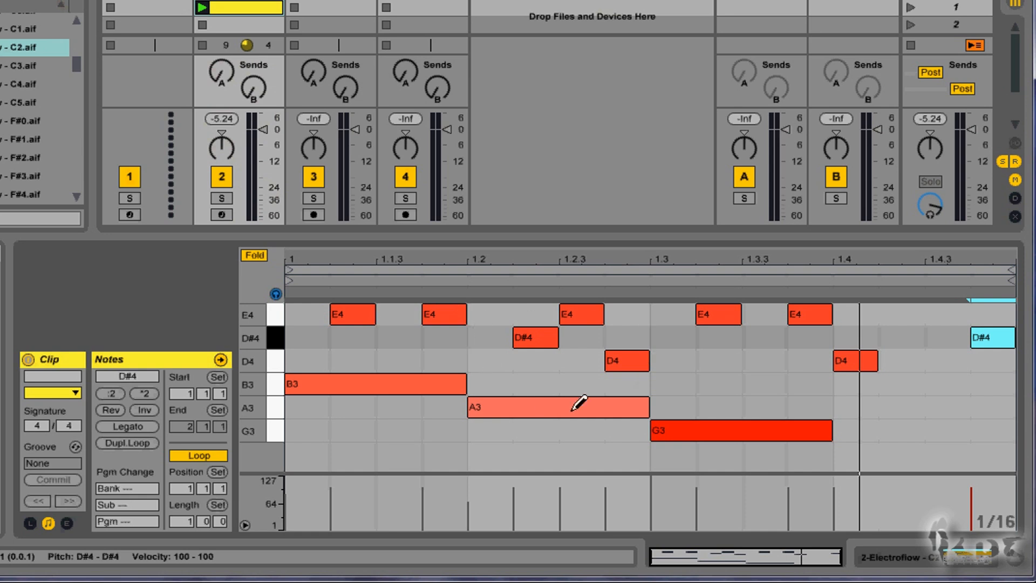
Unfold the note editor to restore the full keyboard and look through its lower and upper octaves.
left_click(256, 255)
scroll(567, 356, "down", 5)
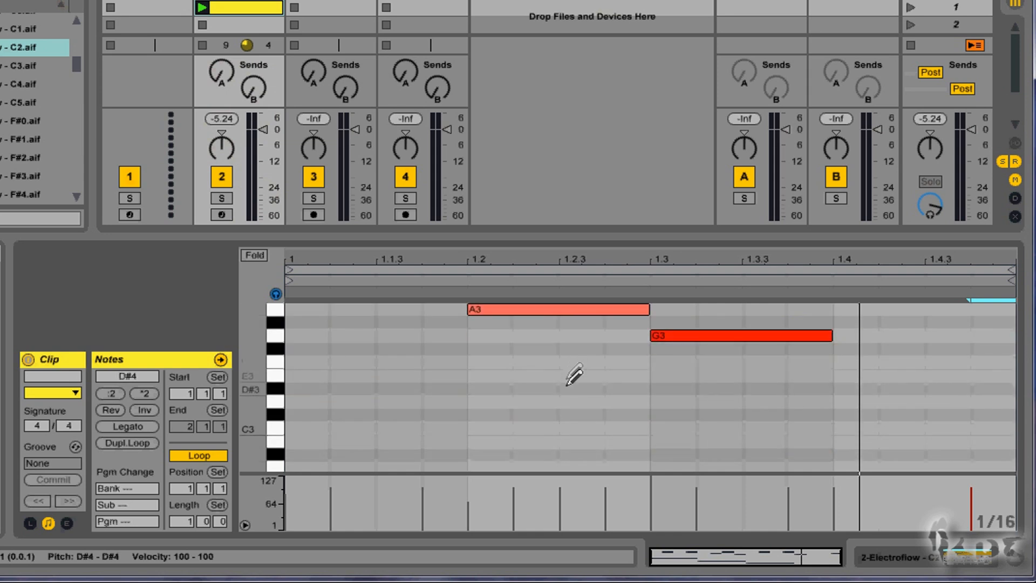
scroll(572, 383, "up", 10)
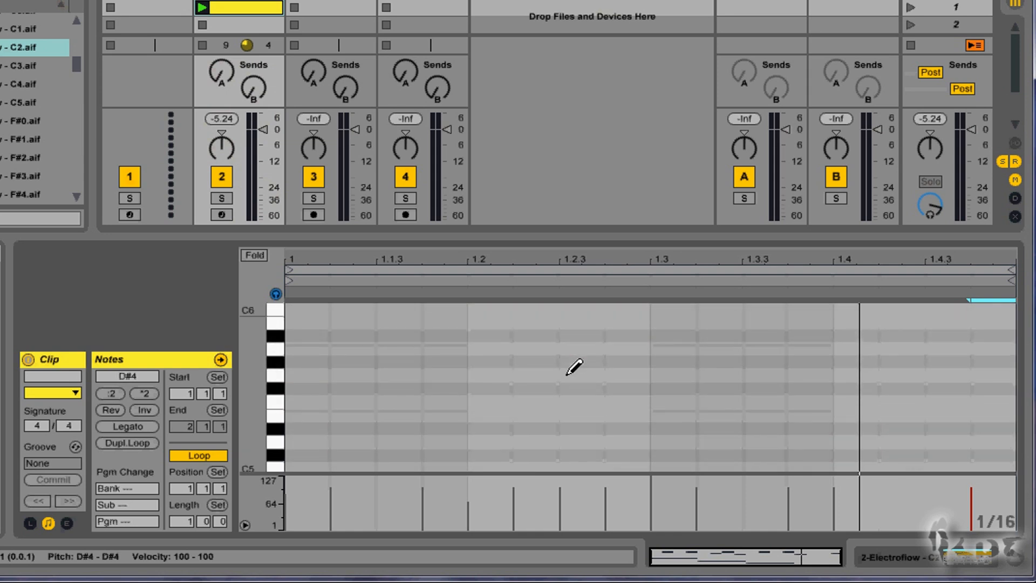
scroll(573, 367, "down", 6)
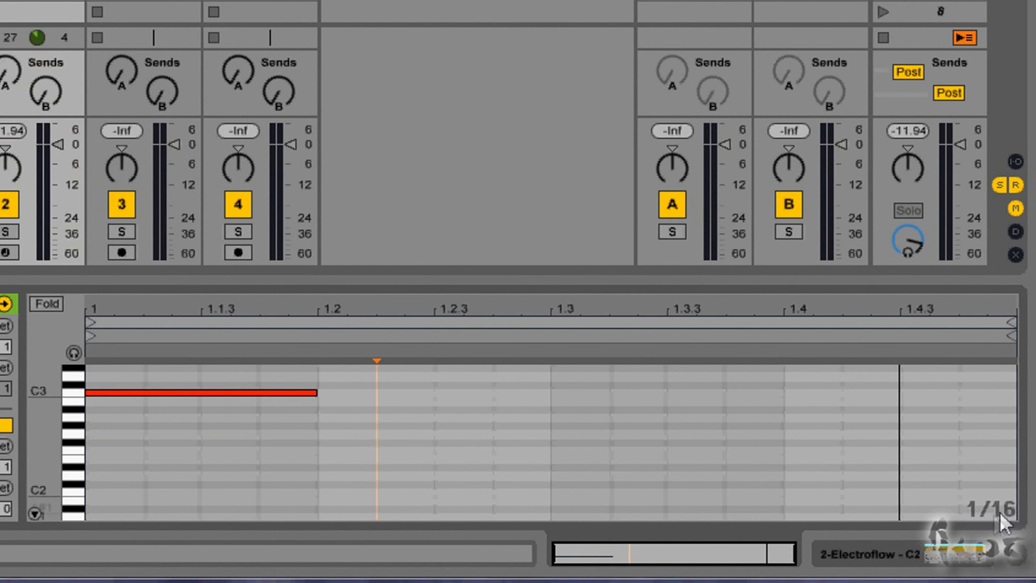
Set the note editor's fixed grid to 1/32 and adjust the end of the long note at the clip's start.
right_click(455, 415)
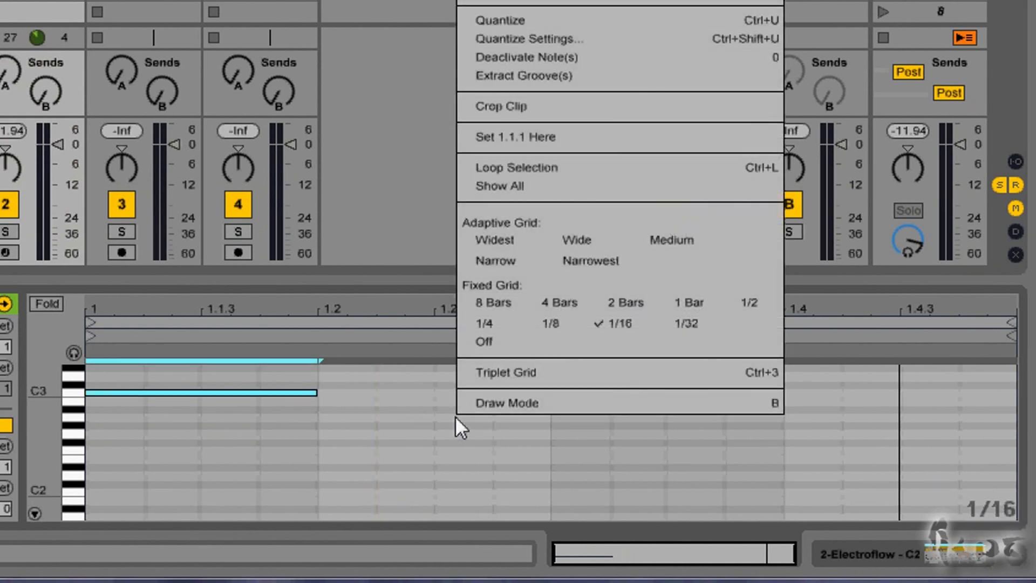
left_click(686, 323)
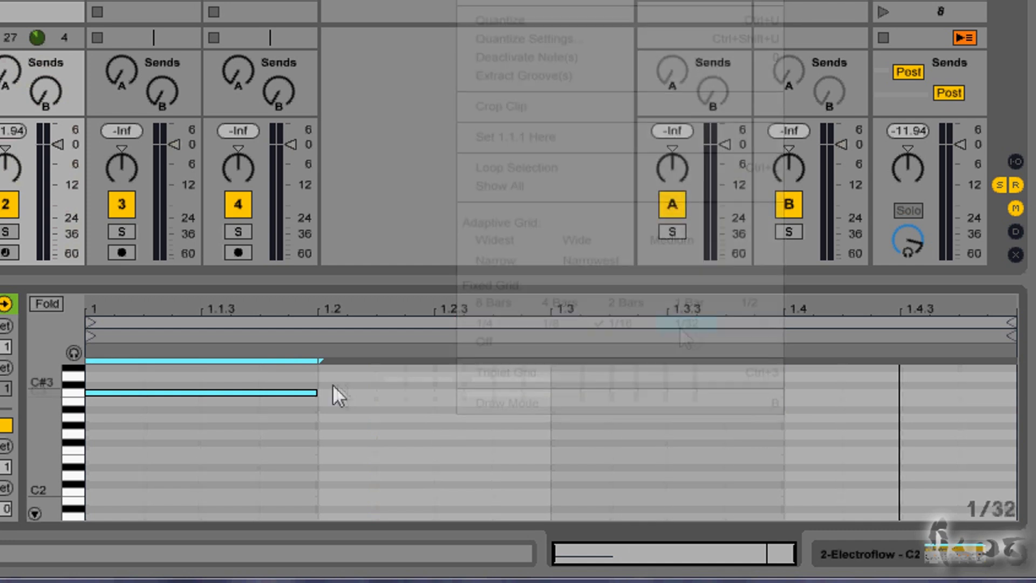
mouse_move(316, 392)
left_mouse_down()
mouse_move(557, 395)
mouse_move(312, 399)
left_mouse_up()
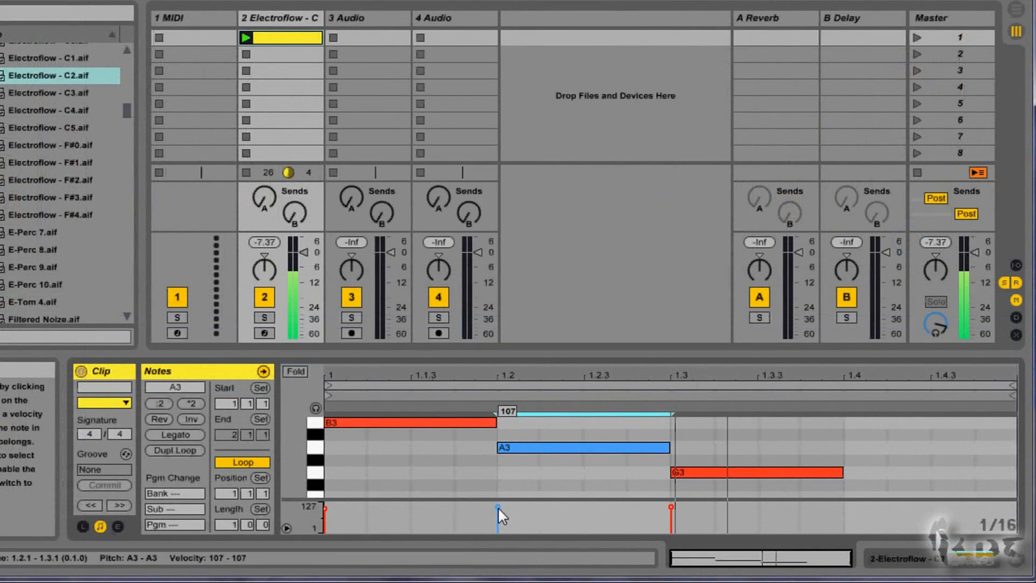
Set the velocities of A3 to 1, G3 to 127 and B3 to 26, then undo the last two changes.
left_click_drag(497, 506, 497, 533)
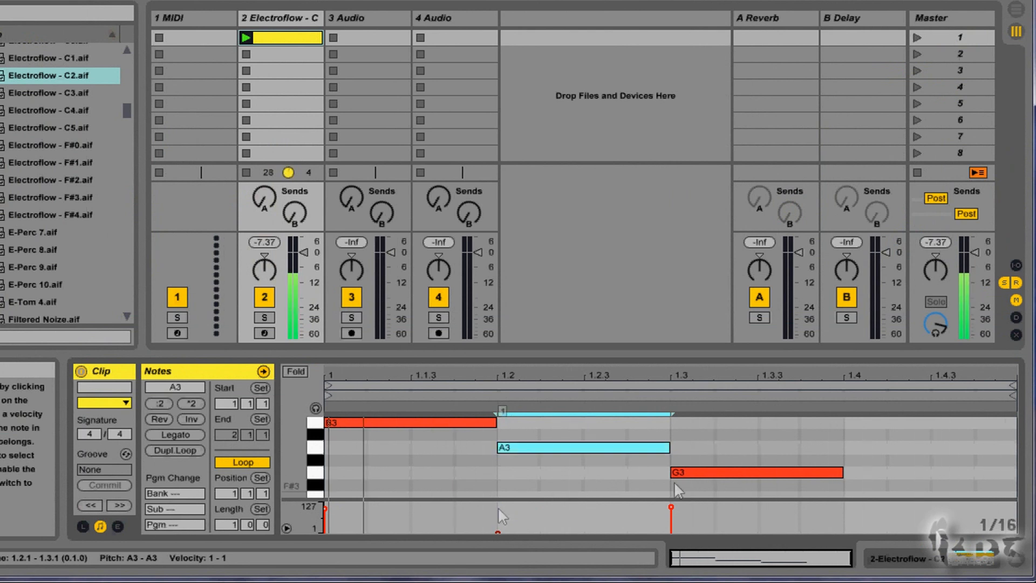
mouse_move(671, 507)
left_mouse_down()
mouse_move(671, 532)
mouse_move(671, 504)
left_mouse_up()
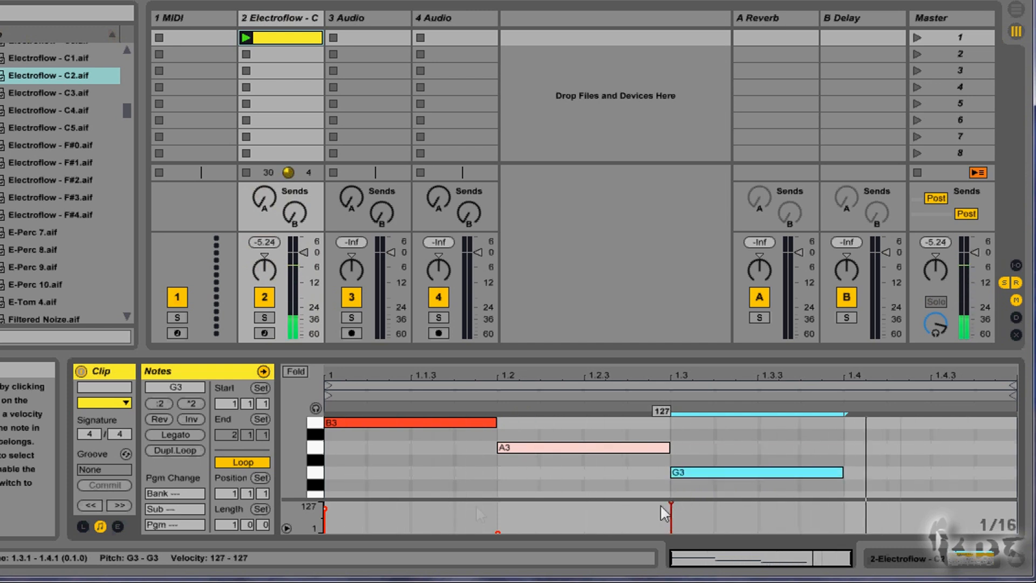
left_click(334, 512)
left_click_drag(325, 507, 325, 504)
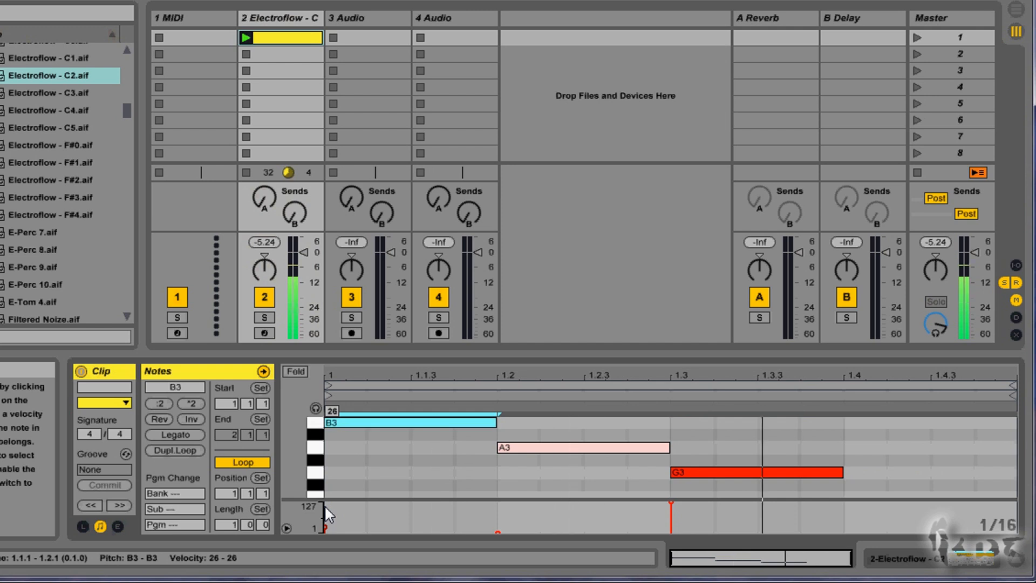
key("ctrl+z")
key("ctrl+z")
Enlarge the note editor and its velocity lane, then fine-tune the velocity of the B3 note.
left_click_drag(589, 354, 588, 255)
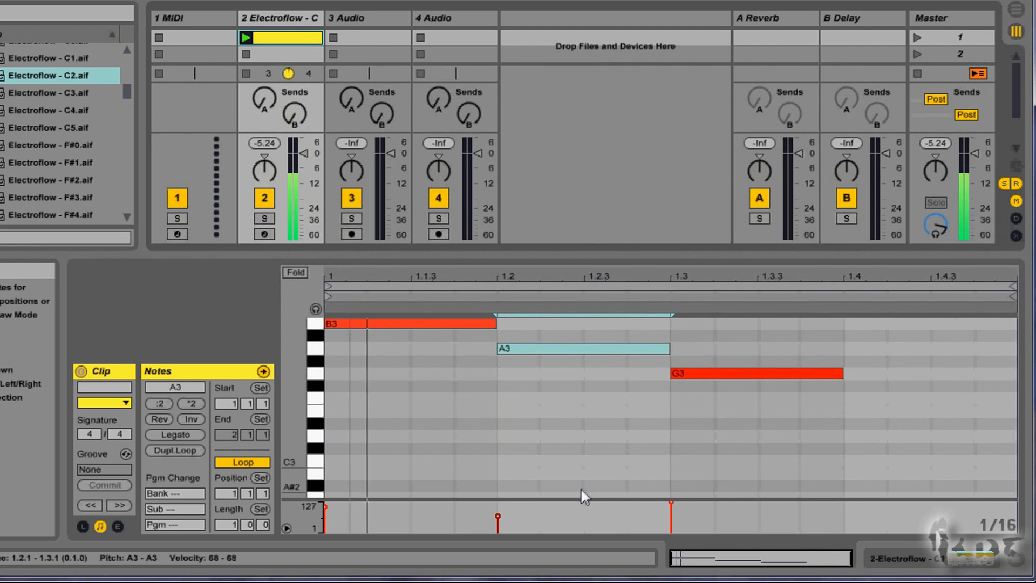
left_click_drag(576, 492, 579, 408)
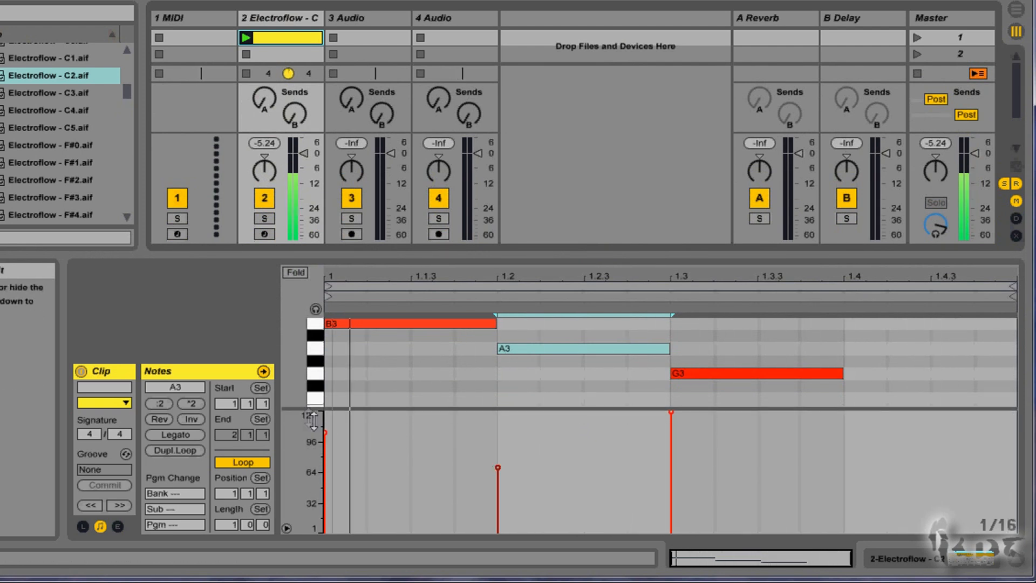
left_click(325, 432)
left_click_drag(323, 432, 324, 433)
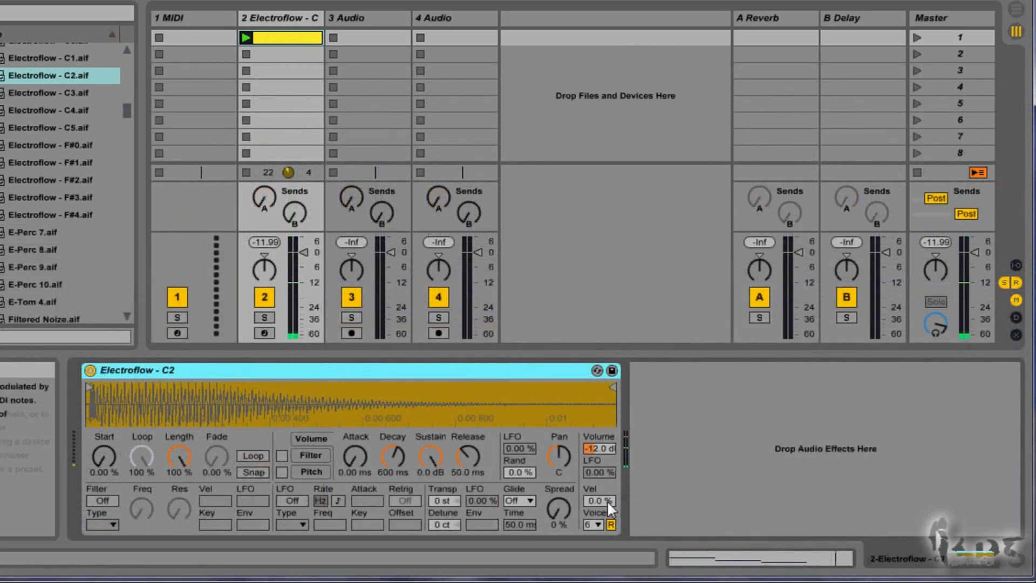
Set the velocity-to-volume amount of the Electroflow - C2 Simpler to 30% and reopen the clip's notes.
left_click_drag(600, 501, 600, 500)
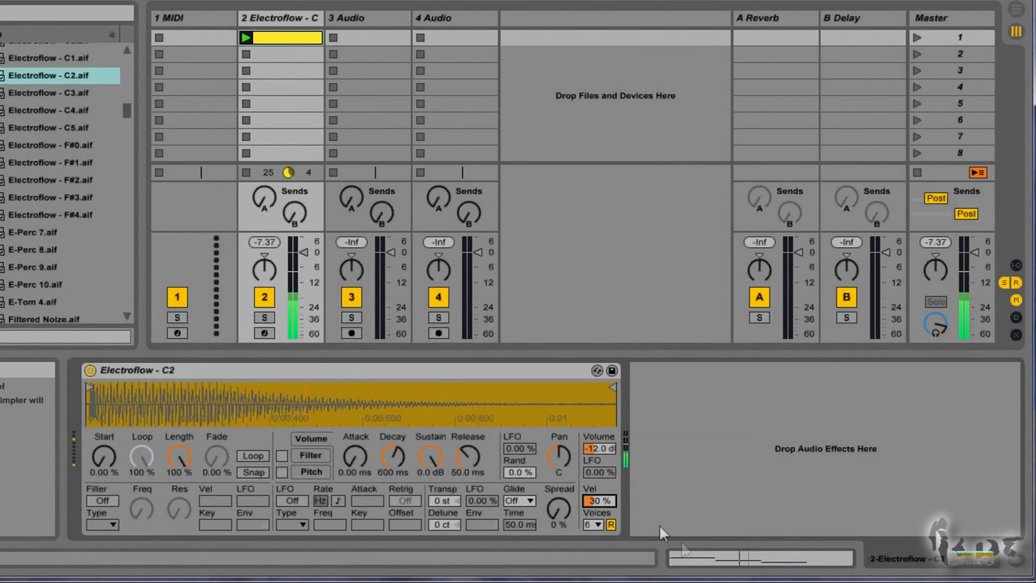
left_click(686, 557)
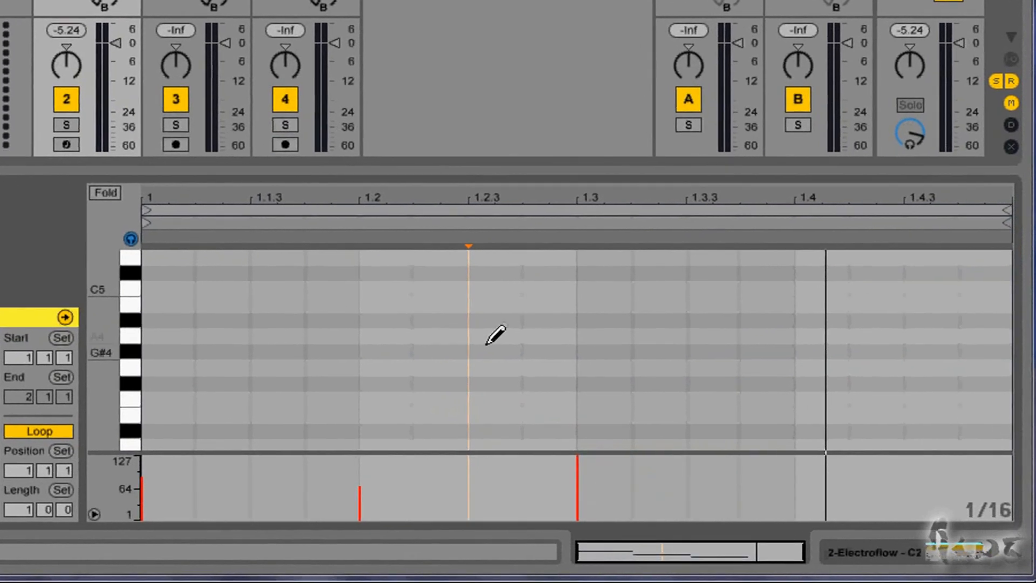
Draw two A4 sixteenth notes from 1.2.3 to 1.3 with the second at velocity 85, then erase both.
left_click(591, 486)
left_click(507, 317)
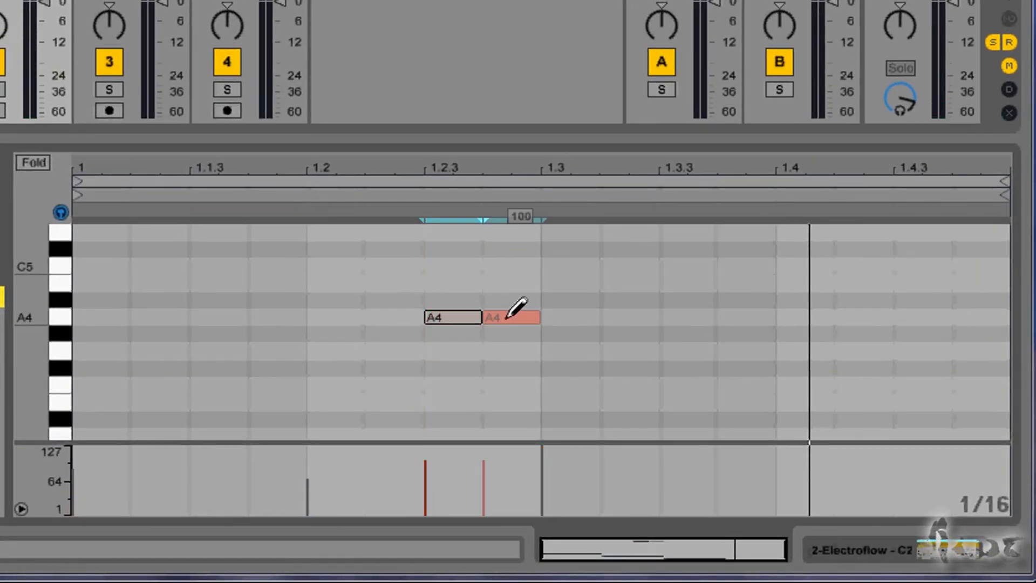
mouse_move(512, 247)
left_mouse_down()
mouse_move(513, 439)
mouse_move(504, 219)
mouse_move(513, 509)
mouse_move(520, 261)
mouse_move(520, 393)
mouse_move(527, 316)
left_mouse_up()
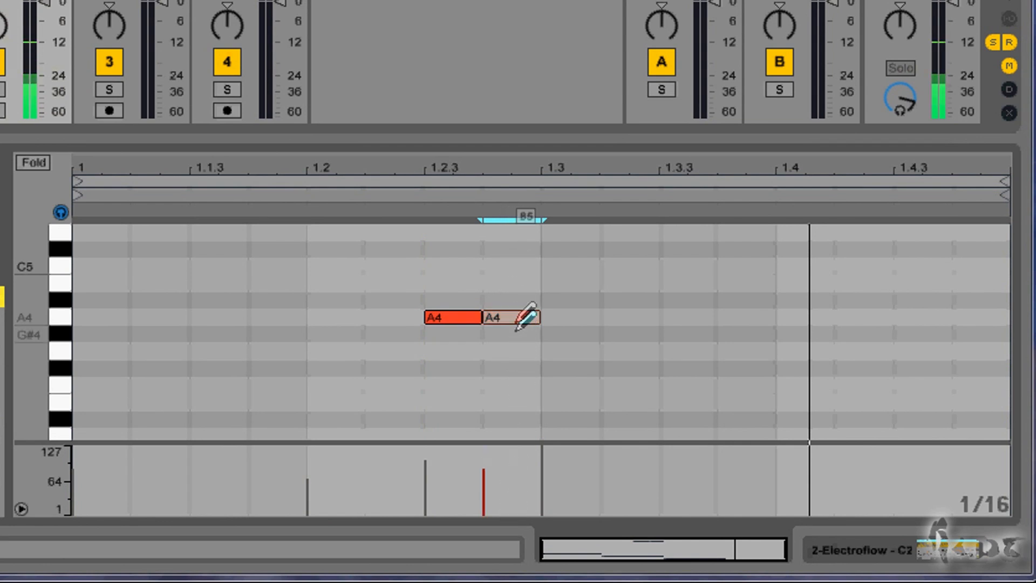
left_click(519, 317)
left_click(464, 316)
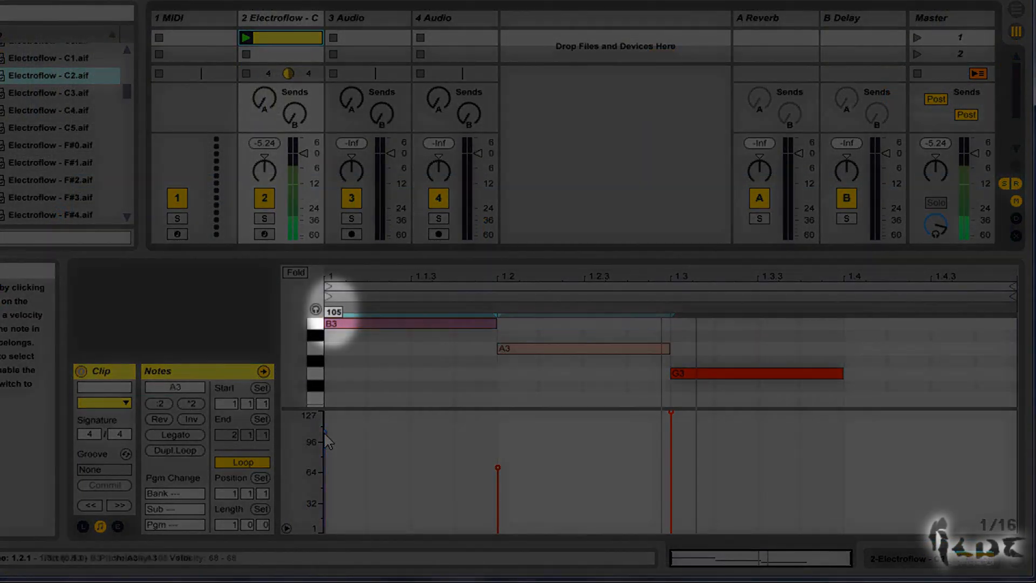
Adjust the velocity of the B3 note at the start of the clip in the enlarged velocity lane.
mouse_move(325, 433)
left_mouse_down()
mouse_move(325, 505)
mouse_move(324, 418)
mouse_move(324, 435)
left_mouse_up()
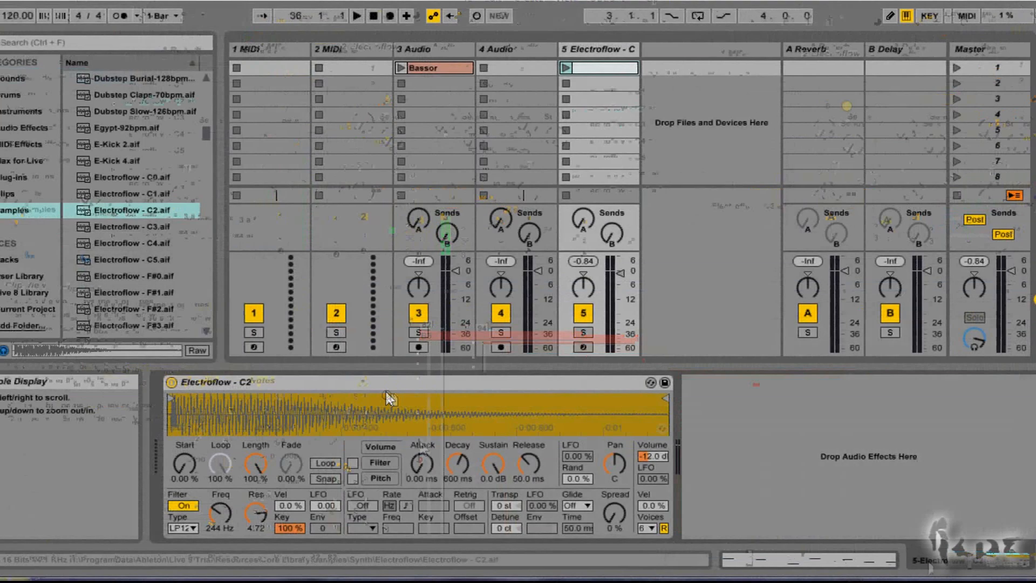
Delete the Electroflow - C2 Simpler from track 5 and load the Analog instrument in its place.
right_click(415, 381)
left_click(451, 389)
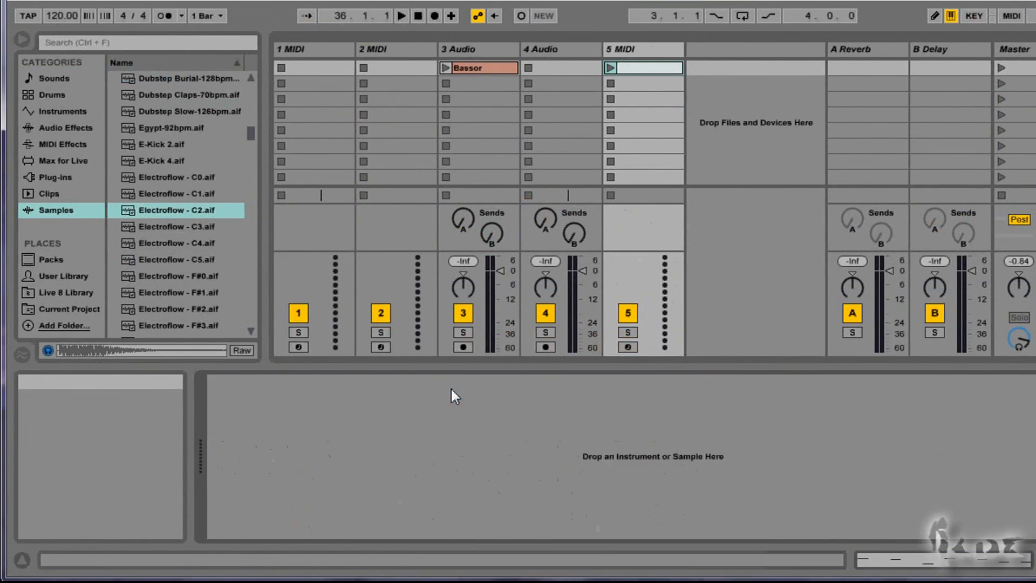
left_click(63, 111)
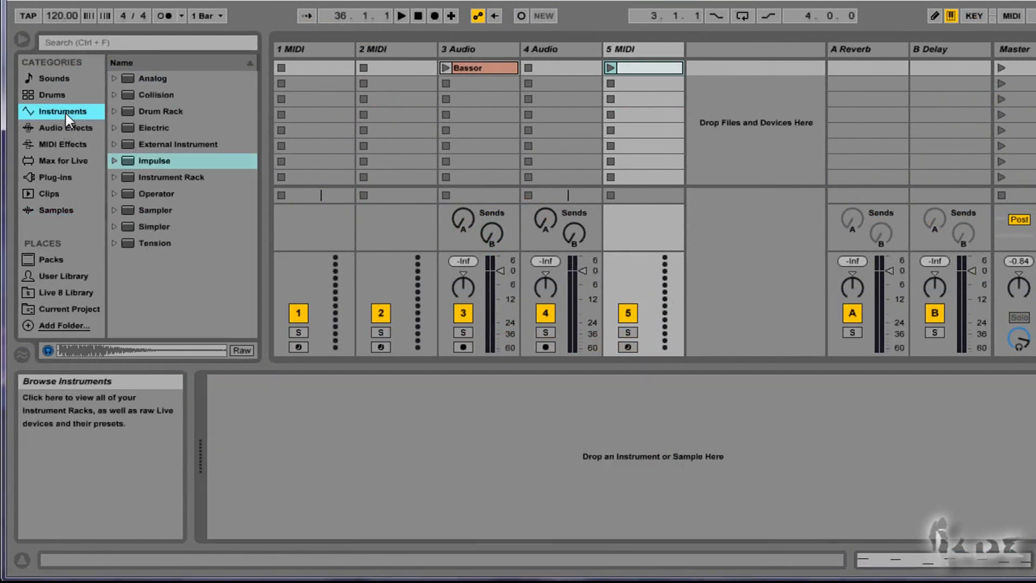
left_click(130, 78)
left_click(114, 78)
left_click(114, 79)
left_click_drag(147, 77, 274, 400)
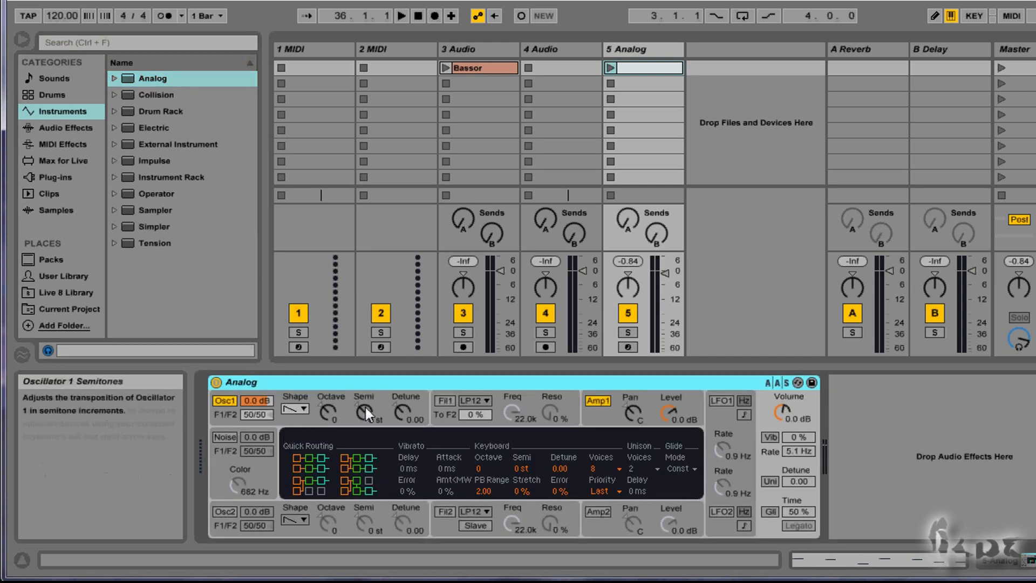
Launch track 5's clip and change Analog's sound by setting Osc1 detune to -0.01 and enabling the noise generator.
left_click(610, 66)
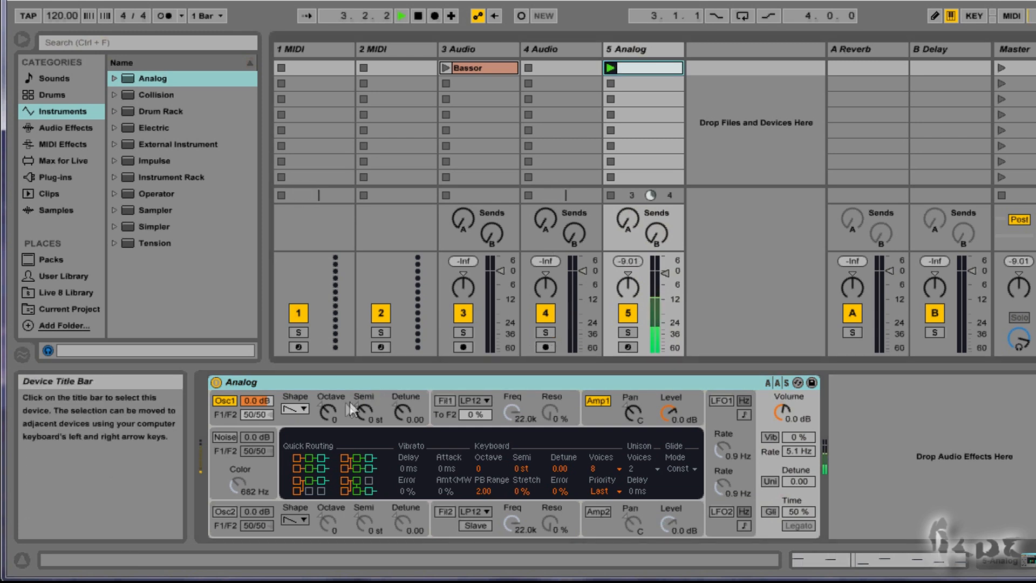
left_click(329, 412)
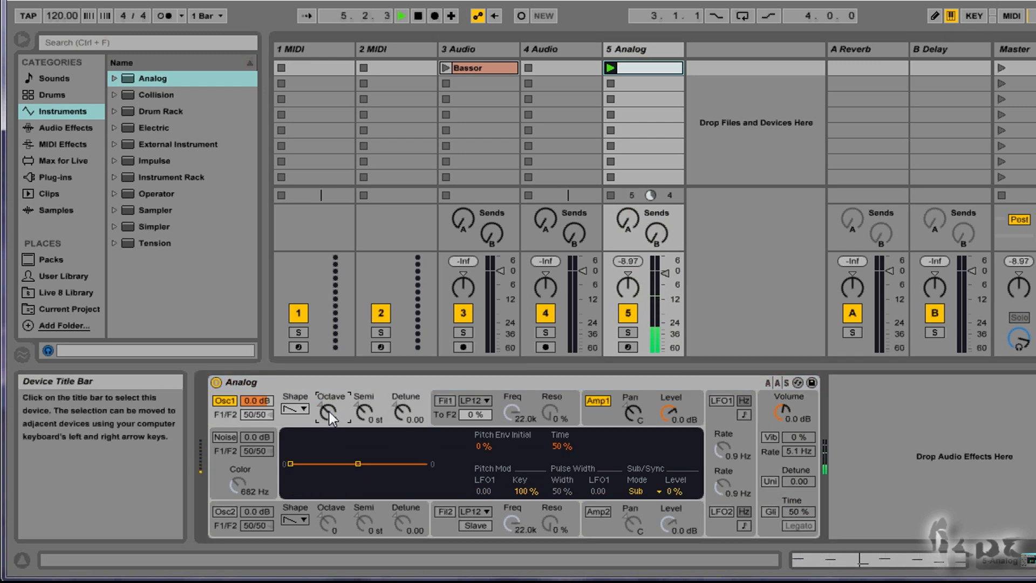
left_click(361, 411)
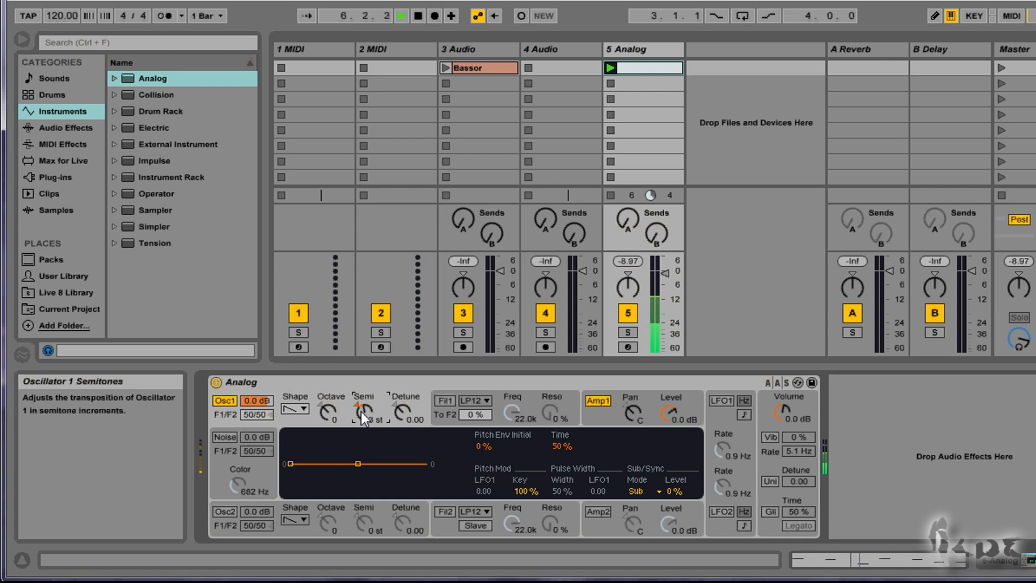
left_click(393, 408)
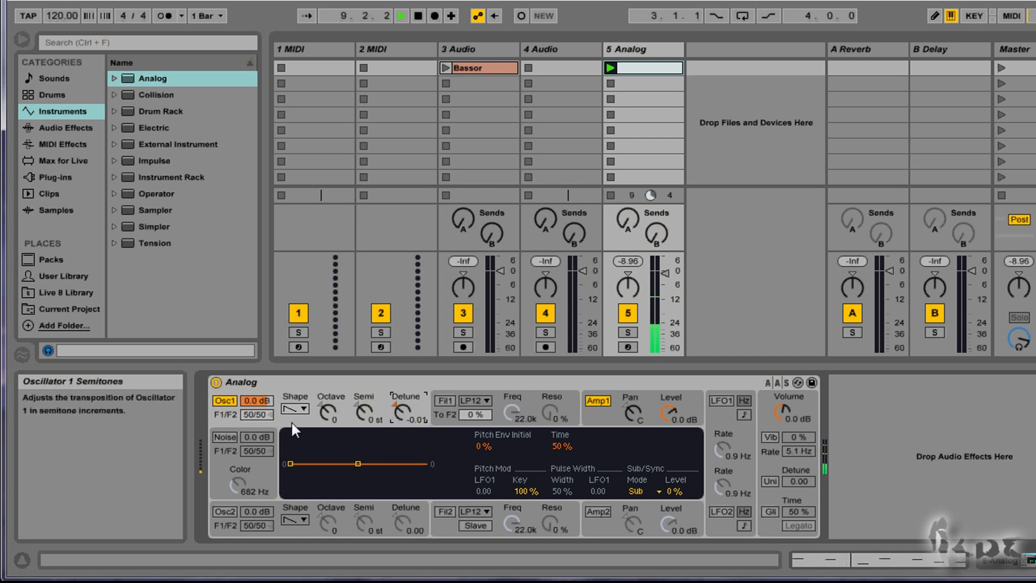
left_click(224, 436)
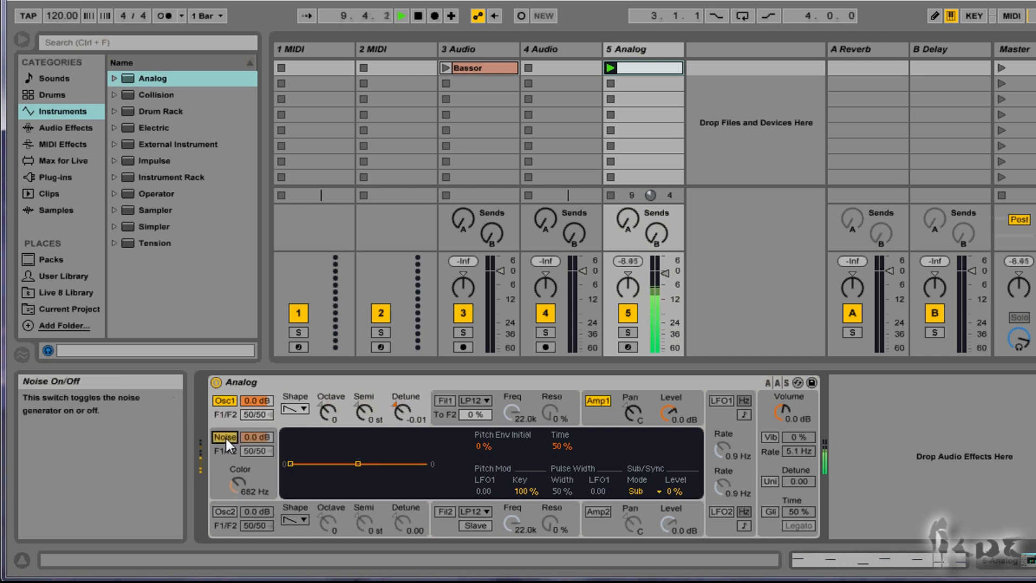
Delete Analog from track 5 and load the Electric instrument in its place.
right_click(351, 382)
left_click(371, 392)
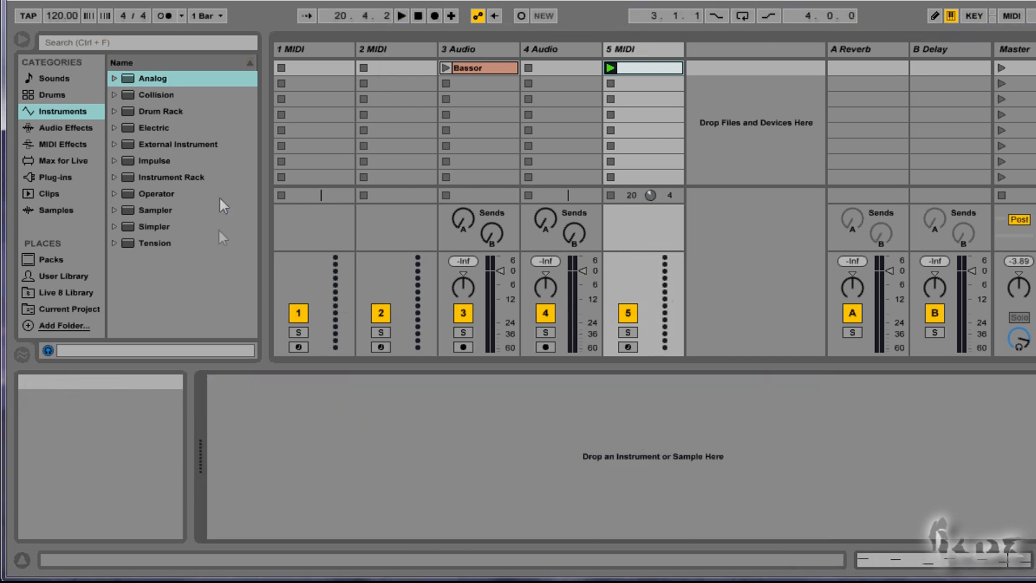
left_click(178, 128)
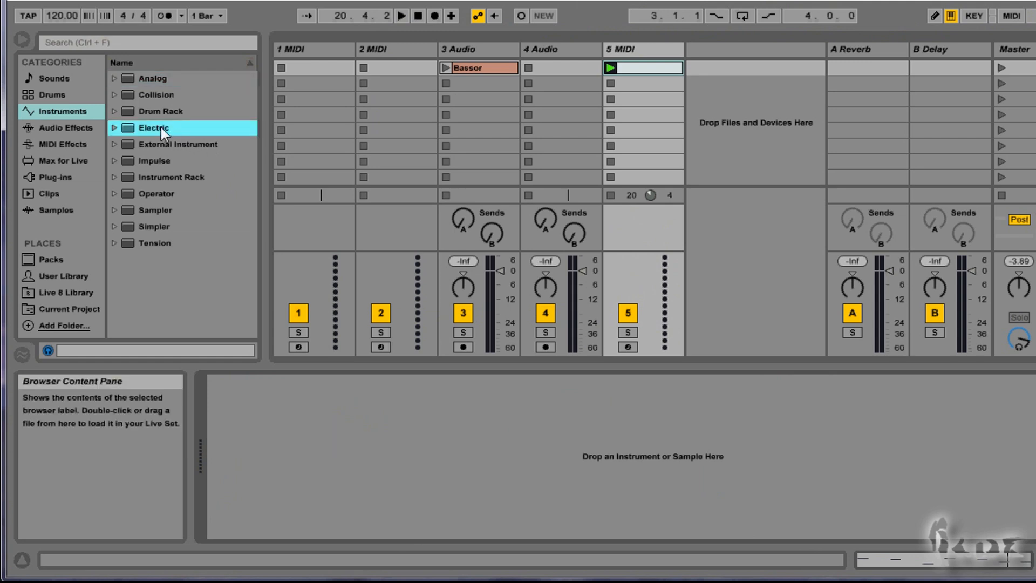
left_click_drag(160, 128, 325, 454)
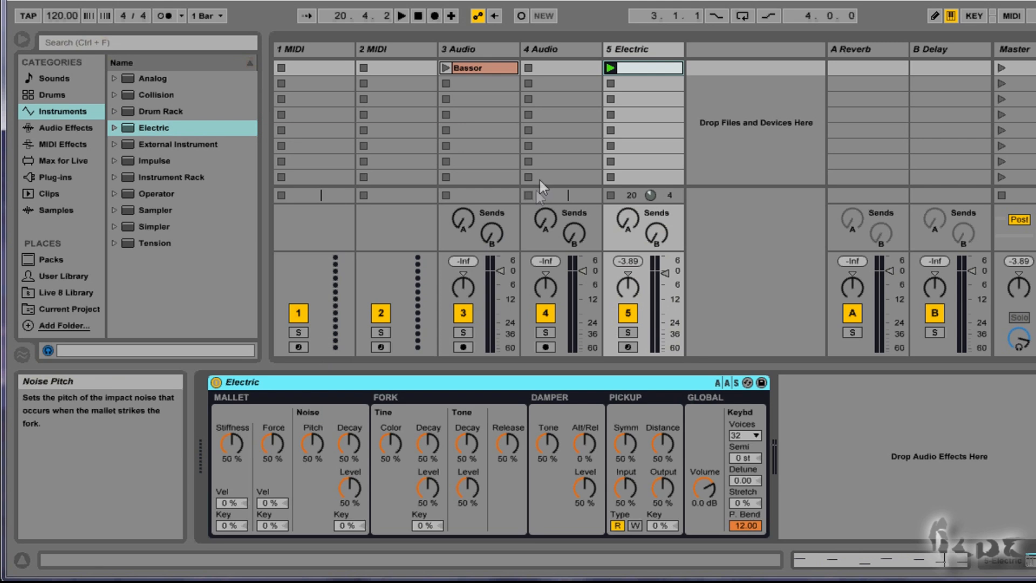
Relaunch track 5's clip and load the Electroflow - C2 sample into the Sampler instrument.
left_click(610, 67)
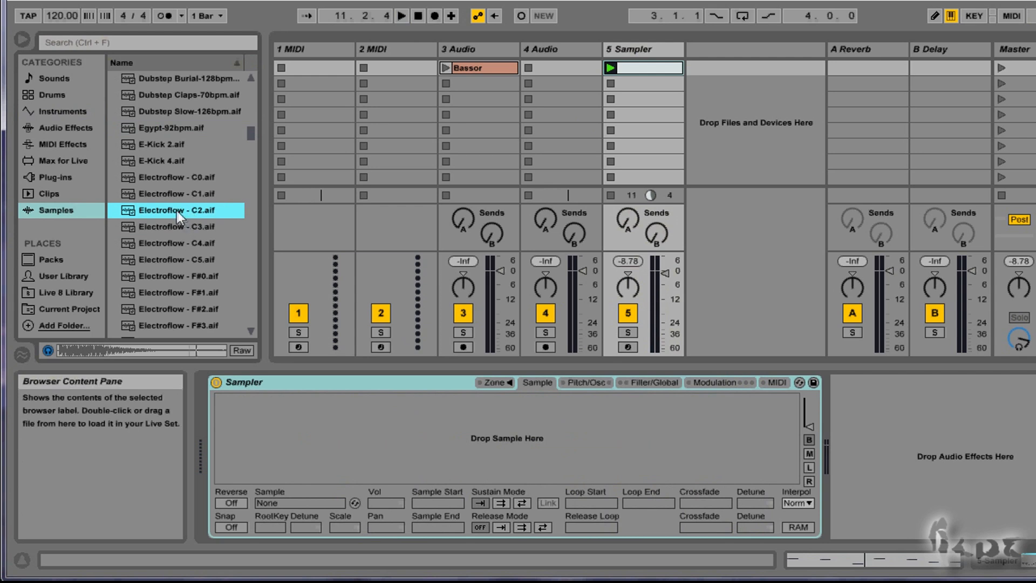
left_click_drag(464, 449, 467, 450)
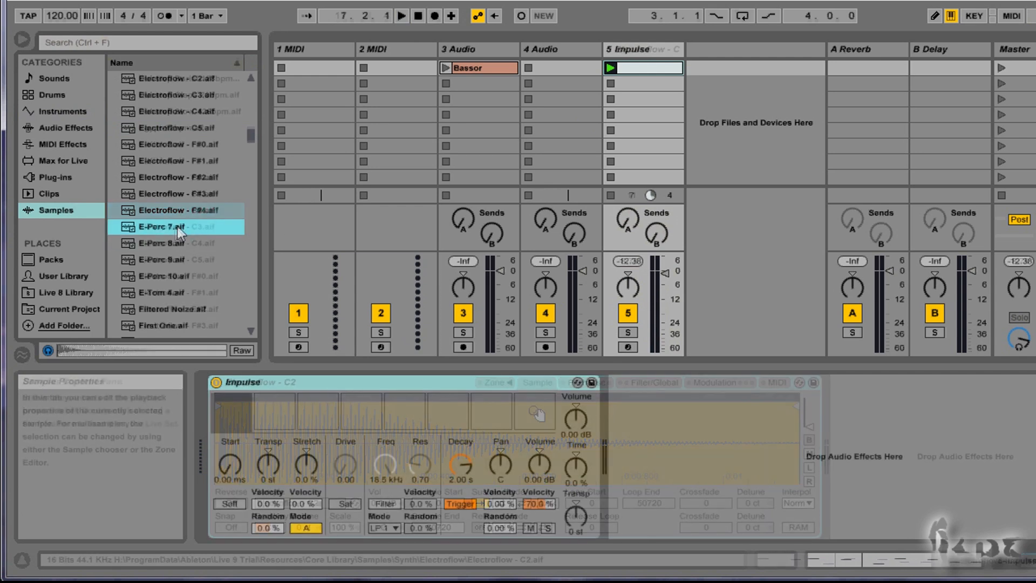
Load the E-Perc 7 and Electroflow - C5 samples into the second and third sample slots of Impulse.
left_click_drag(270, 406, 277, 406)
left_click(198, 129)
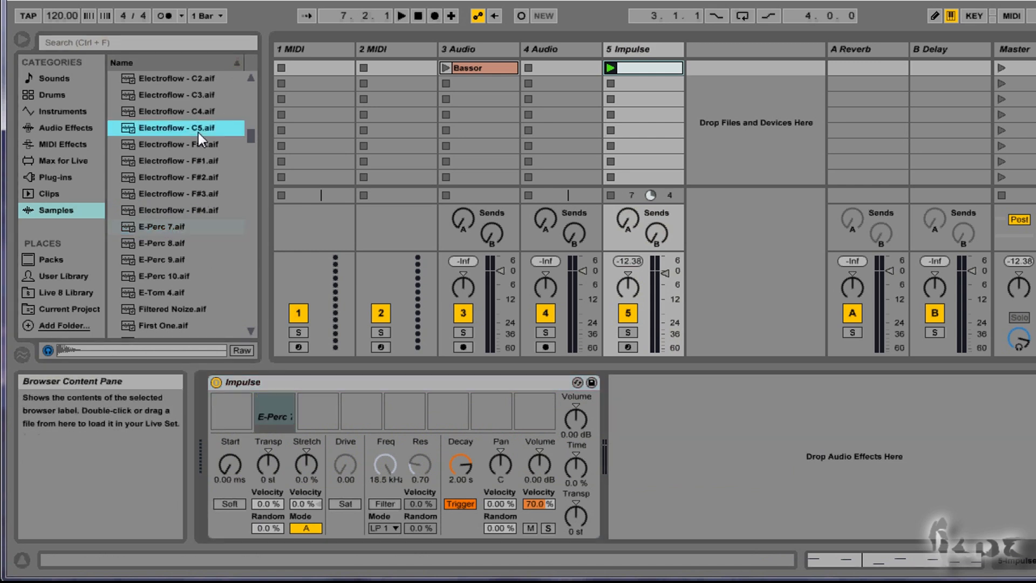
left_click_drag(318, 416, 318, 417)
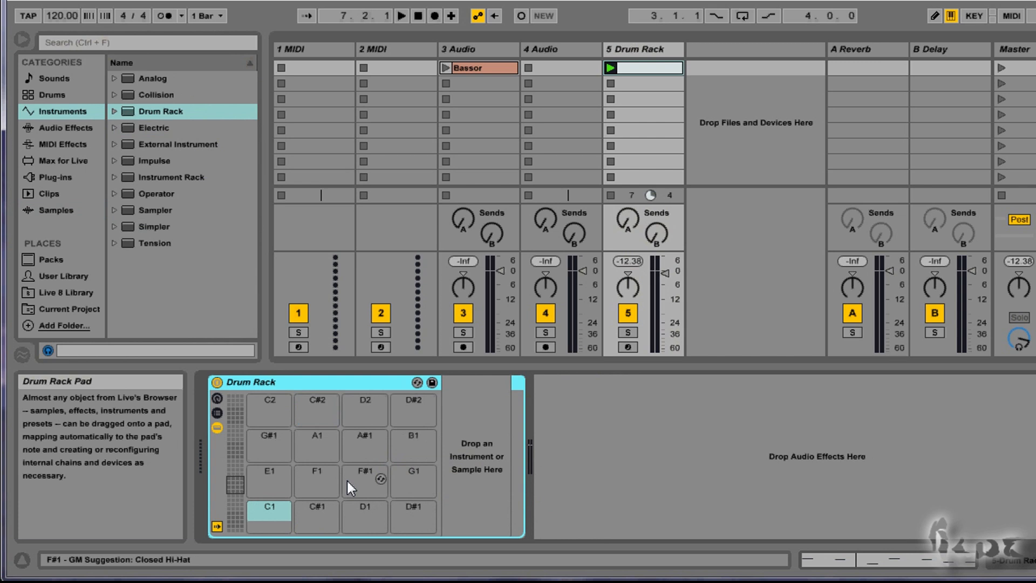
Assign E-Perc 7 to the Drum Rack's C2 pad, Electroflow - C5 to C#2, and another browser sample to D2.
left_click(64, 210)
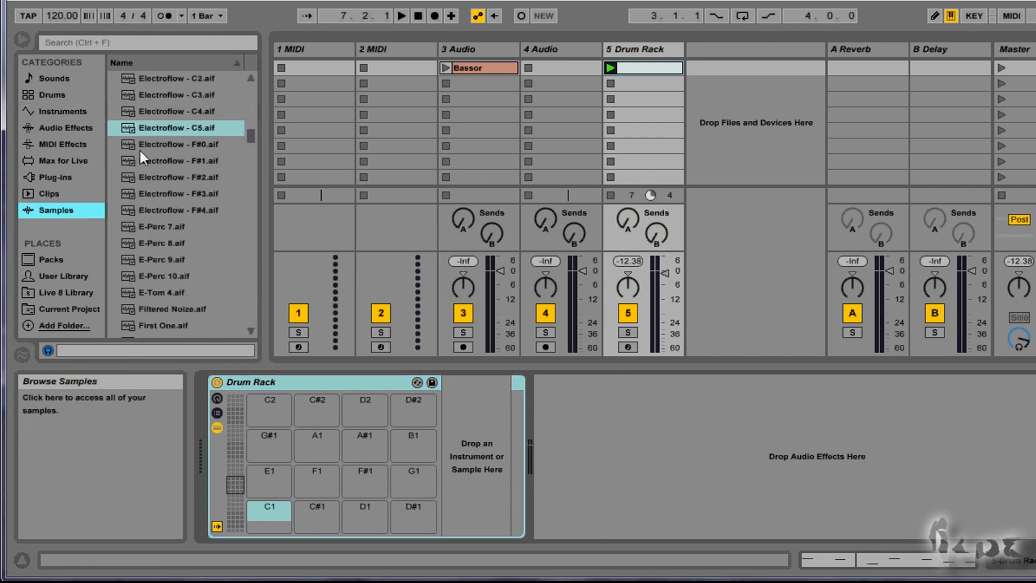
left_click(205, 160)
left_click_drag(178, 227, 268, 407)
left_click_drag(195, 132, 321, 412)
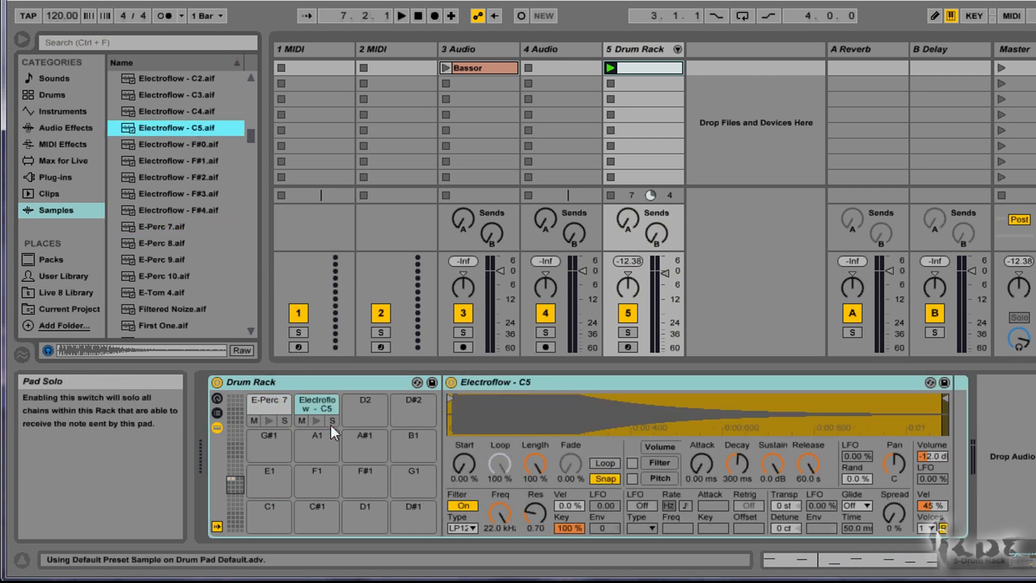
left_click(178, 325)
scroll(194, 293, "down", 2)
left_click(199, 244)
left_click_drag(178, 248, 362, 416)
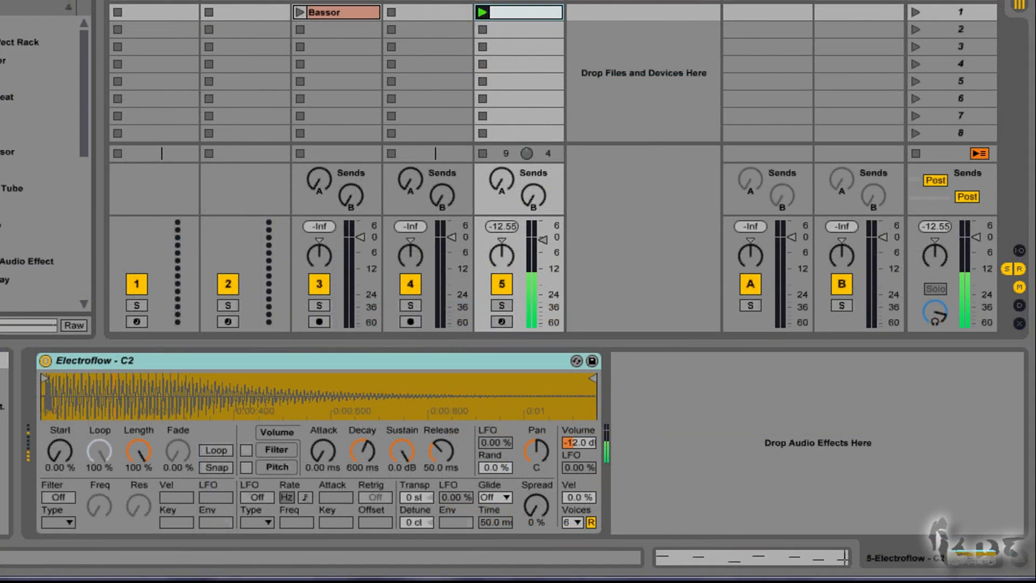
Add the Beat Repeat effect after the Electroflow - C2 Simpler on track 5 and set its Grid to 1 Bar.
left_click(11, 97)
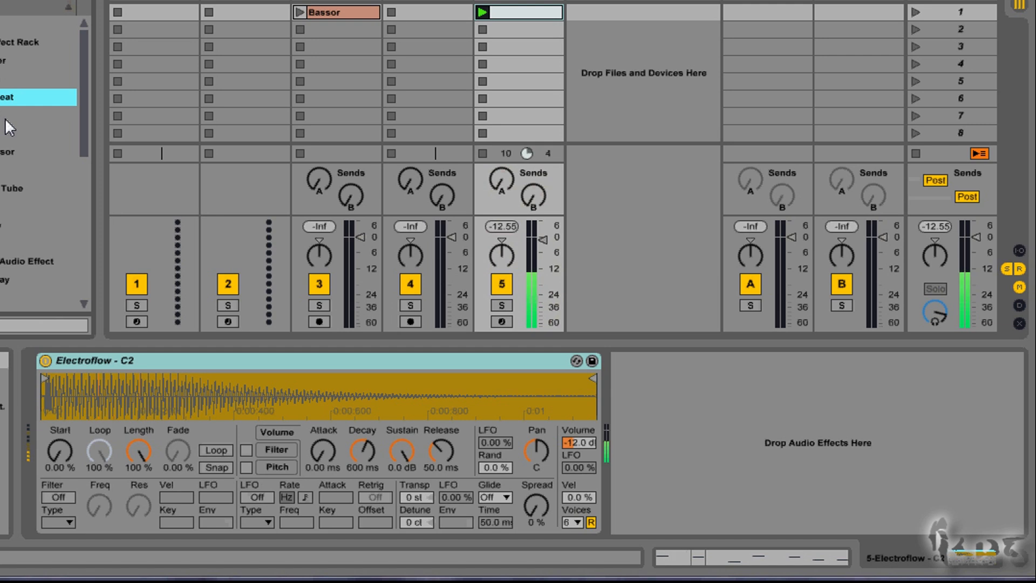
left_click_drag(11, 100, 693, 444)
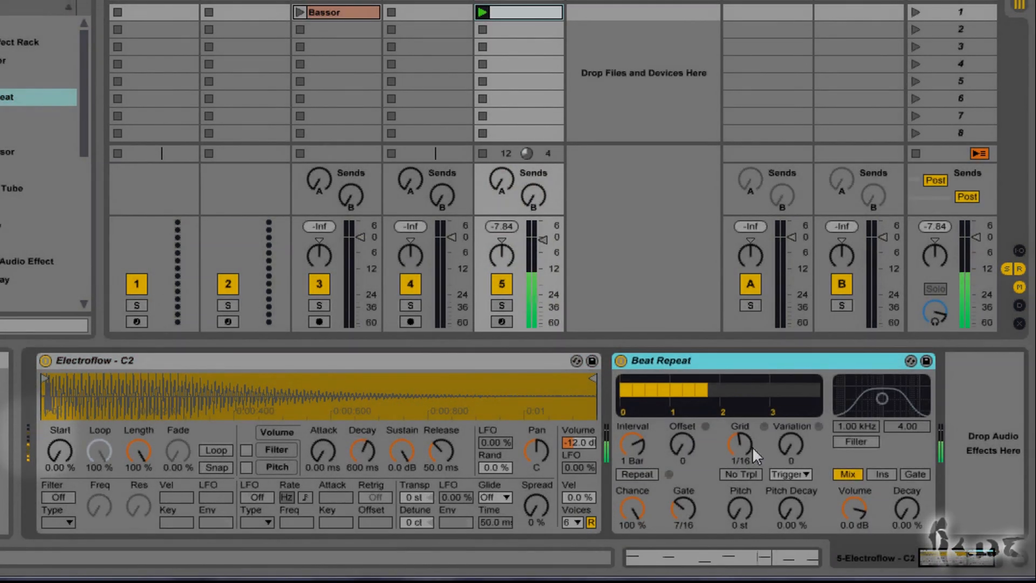
left_click_drag(751, 446, 742, 439)
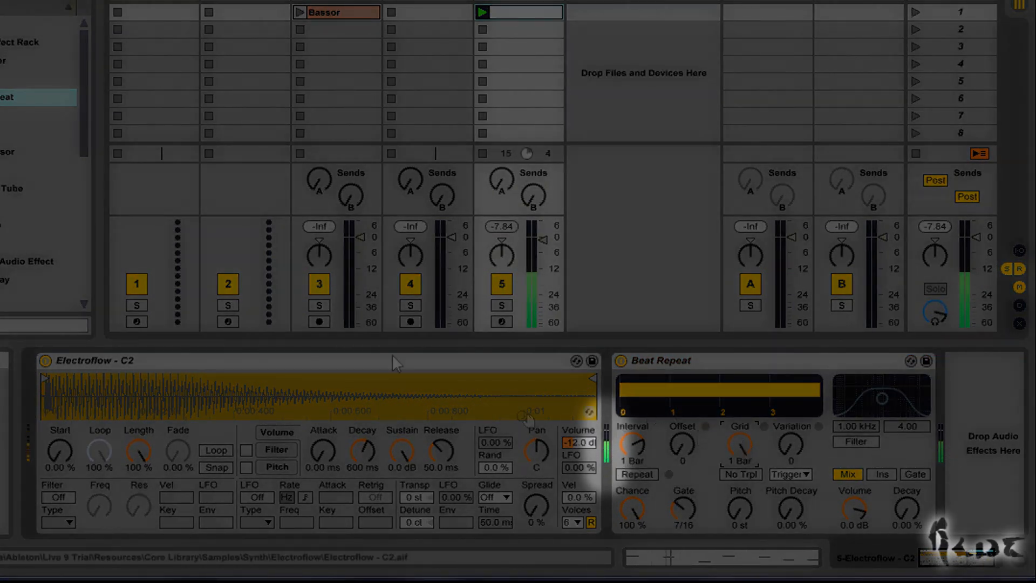
Add the Chorus effect after Beat Repeat in track 5's device chain.
left_click_drag(32, 133, 896, 394)
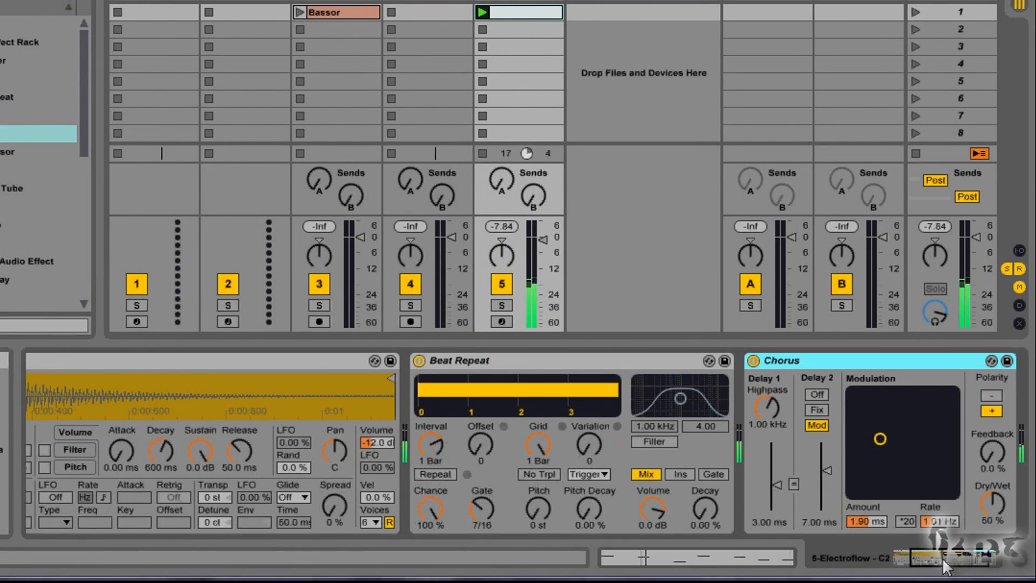
left_click_drag(944, 566, 911, 567)
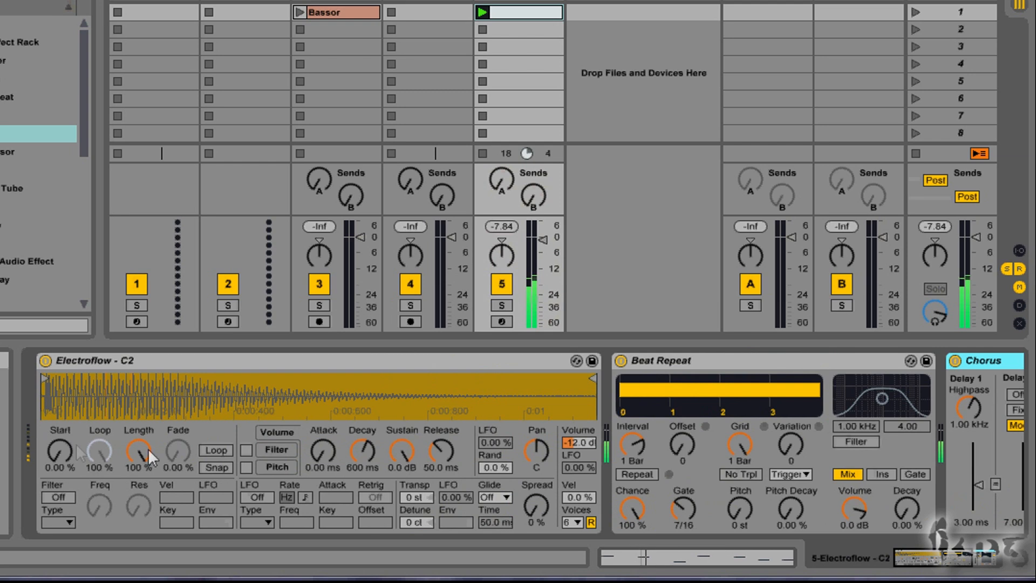
left_click_drag(908, 561, 939, 561)
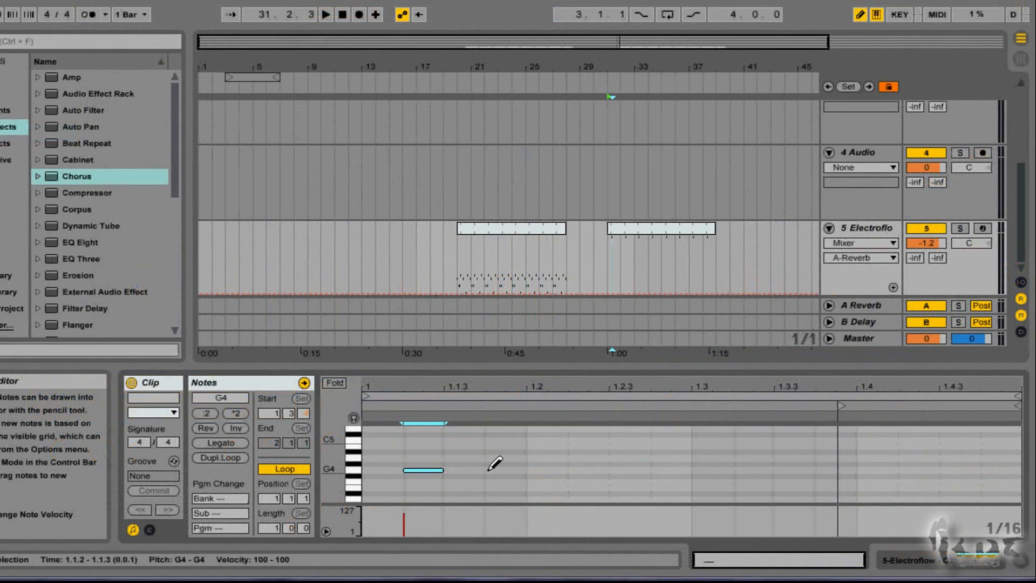
Draw seven more spaced 1/16 notes (G4, G#4, G#4, F4, G4, A4, G4) in track 5's second arrangement clip and leave Draw Mode.
left_click(505, 470)
left_click(588, 464)
left_click(671, 464)
left_click(753, 481)
left_click(836, 469)
left_click(918, 458)
left_click(998, 469)
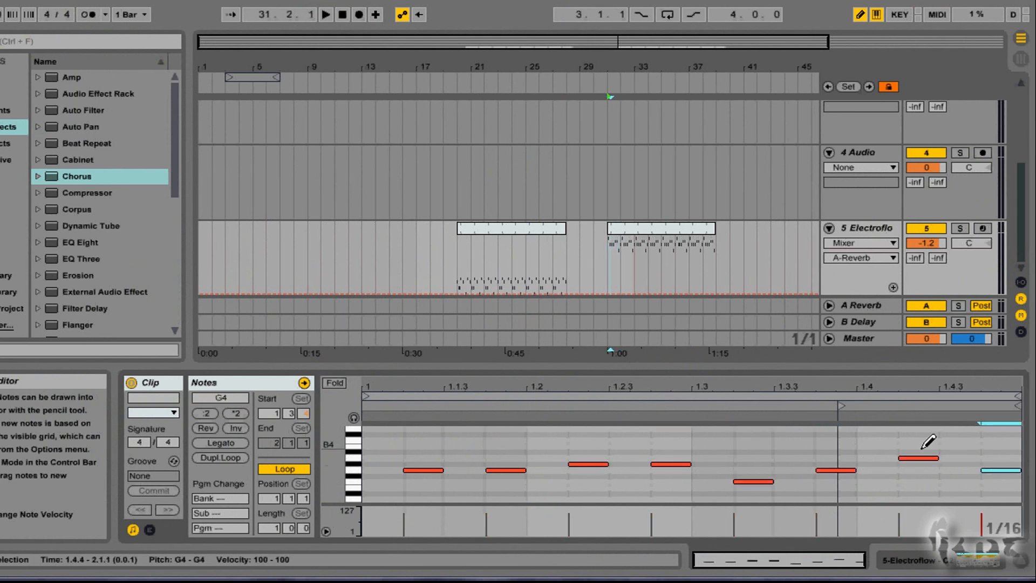
left_click(860, 15)
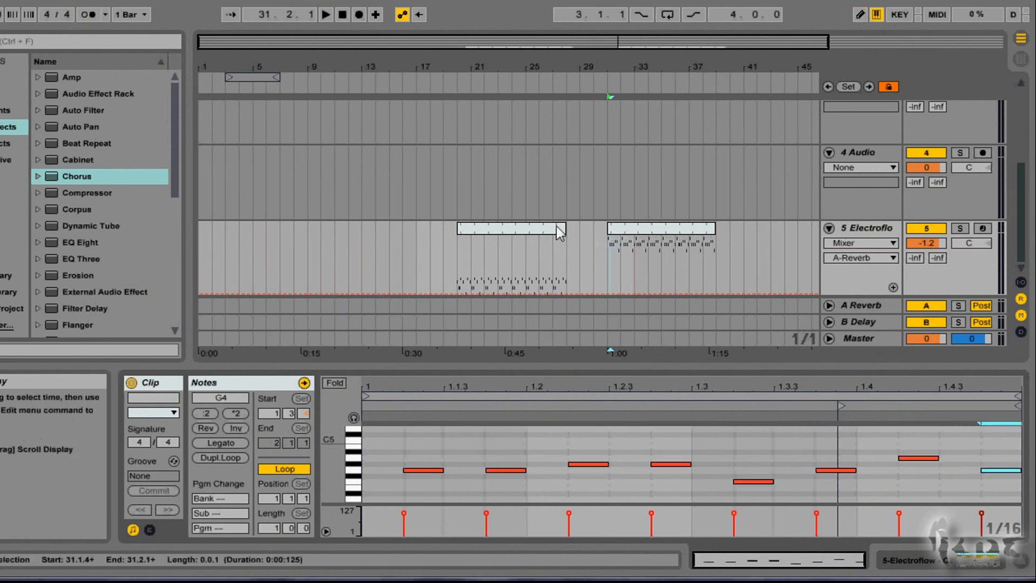
Select track 5's two arrangement clips in turn to compare their MIDI patterns.
left_click(510, 237)
left_click(643, 240)
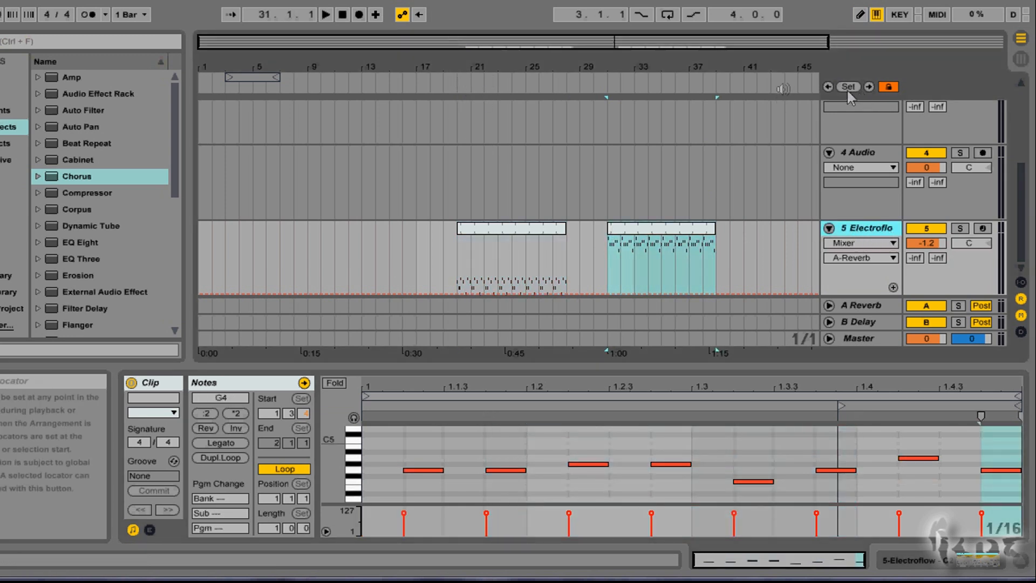
left_click(529, 232)
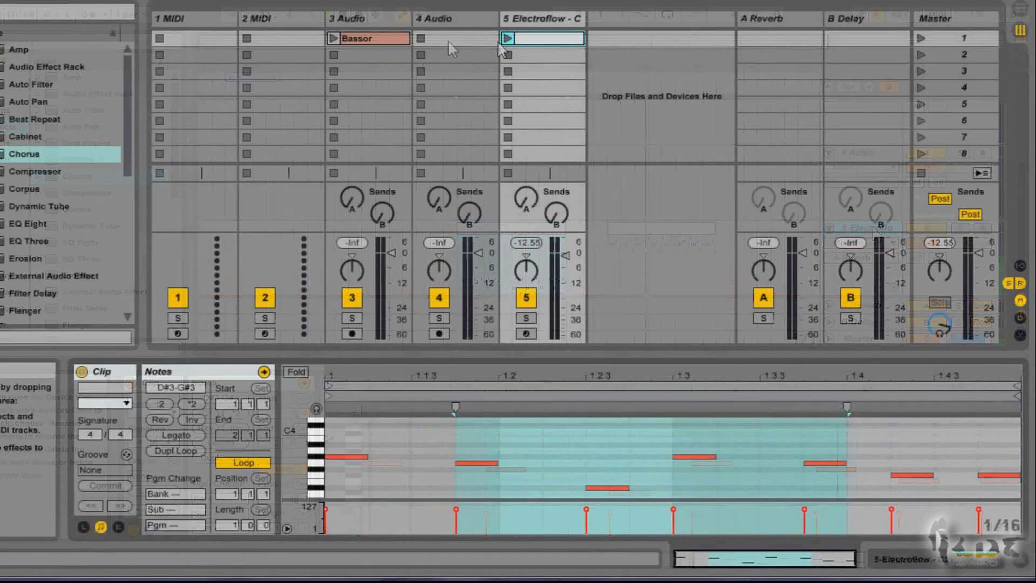
Remove the Bassor clip from track 3 and delete the 4 Audio, 2 MIDI and 1 MIDI tracks.
right_click(369, 40)
left_click(390, 50)
right_click(429, 20)
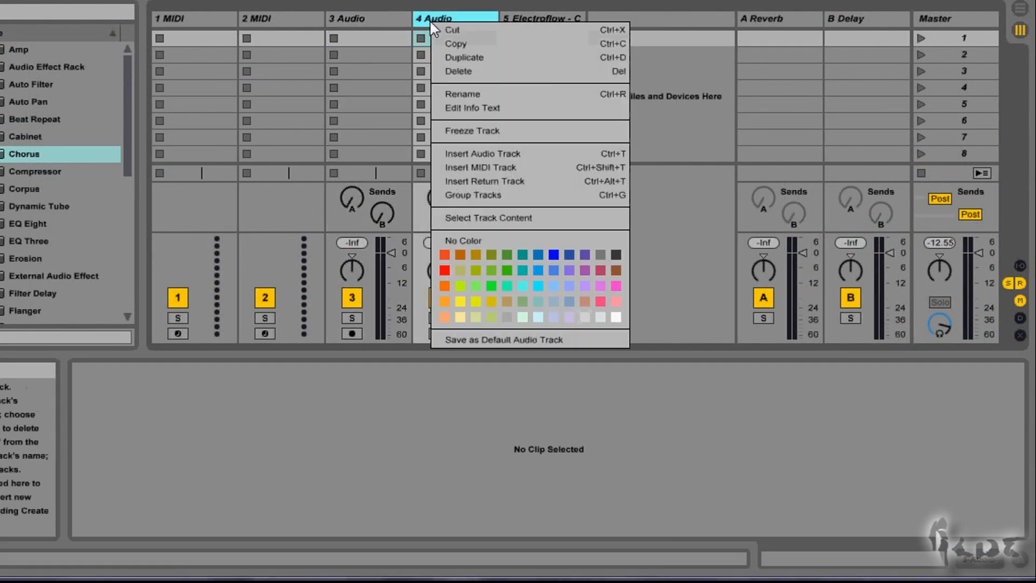
left_click(451, 68)
right_click(283, 19)
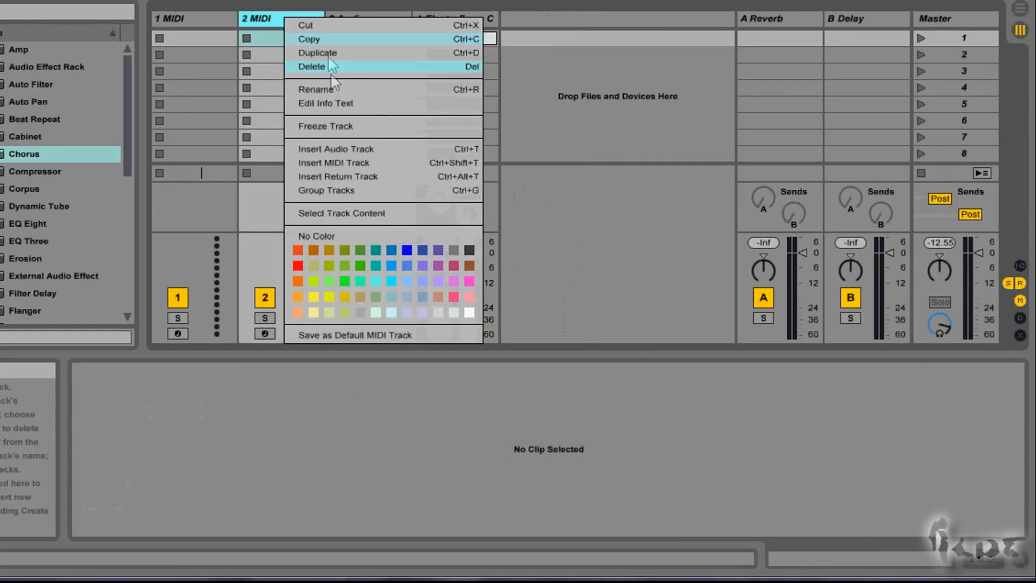
left_click(326, 74)
right_click(190, 21)
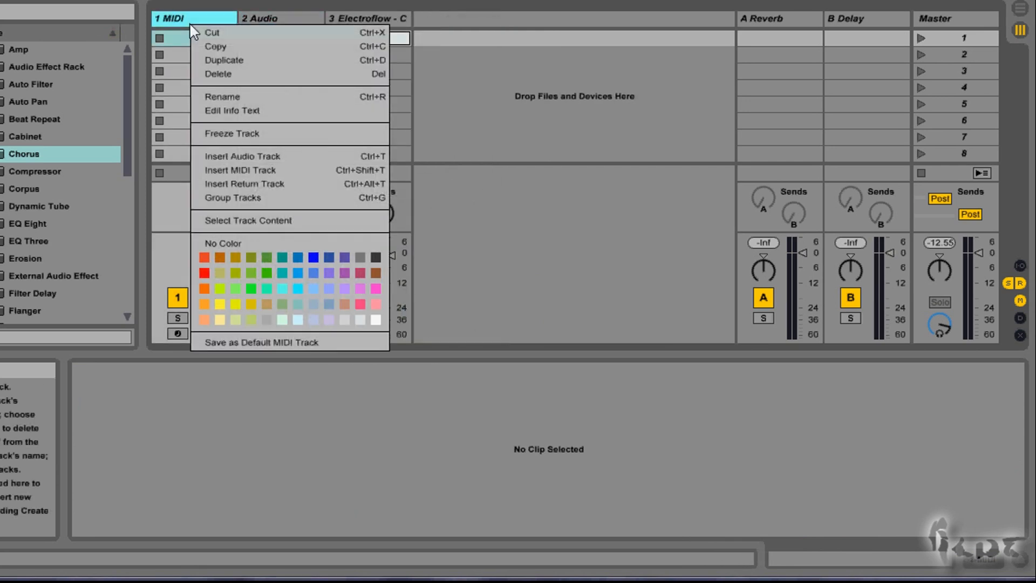
left_click(226, 74)
Launch the Electroflow - C2 track's clip and check the track's devices before returning to its note view.
left_click(283, 37)
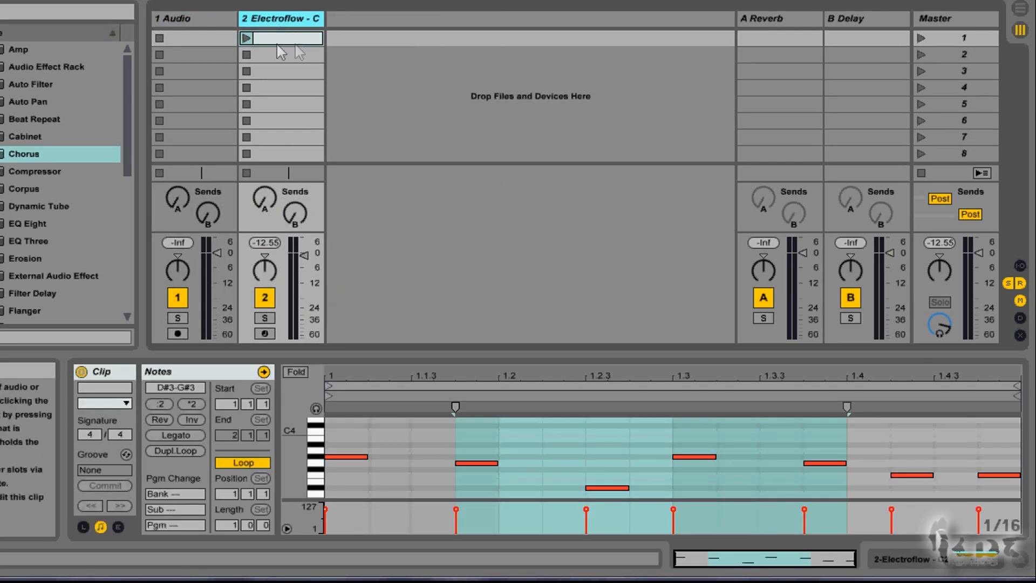
left_click(246, 38)
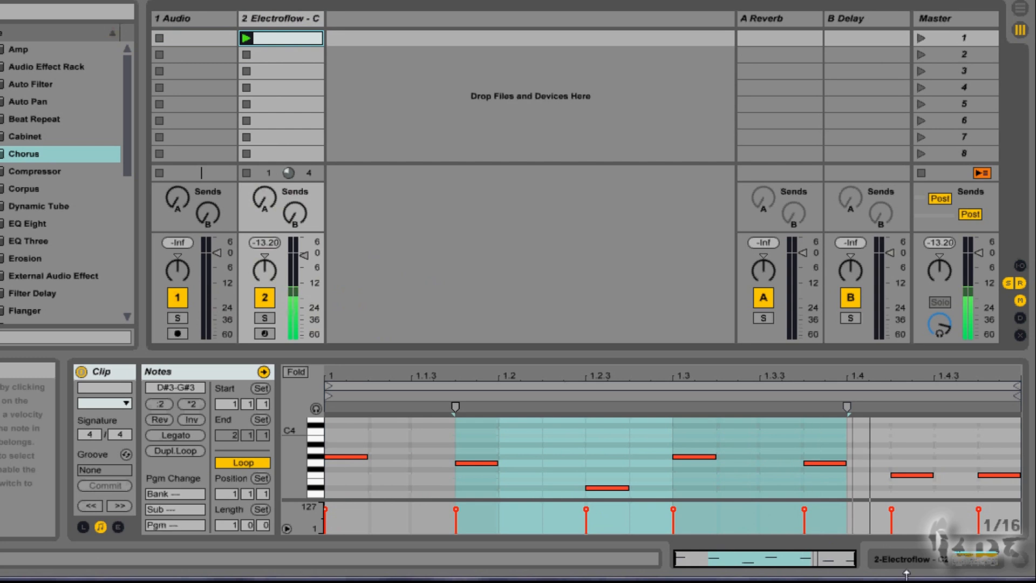
left_click(907, 570)
left_click(674, 560)
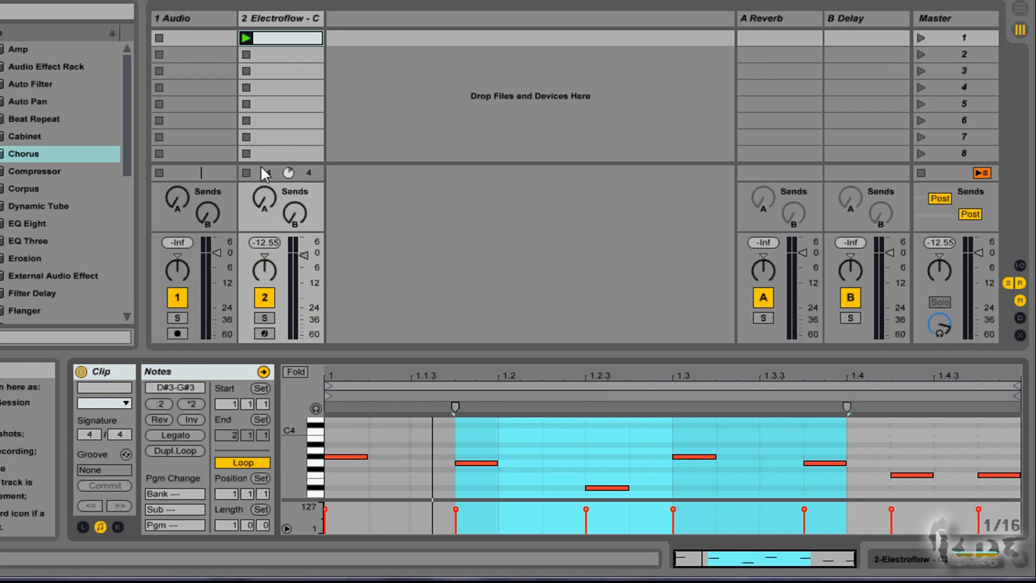
Show the mixer's In/Out section and hide its Sends section.
left_click(1019, 266)
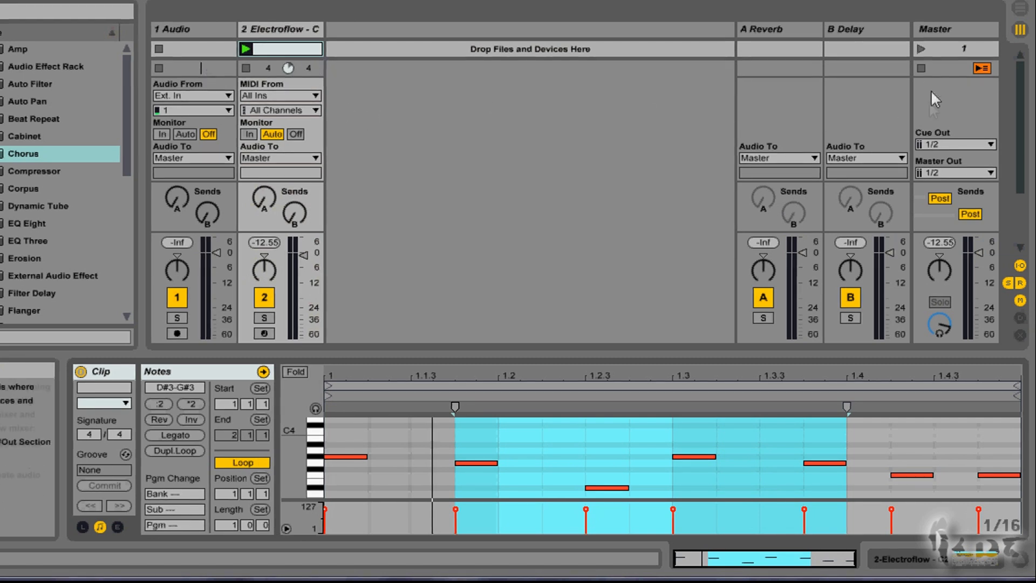
left_click(1007, 282)
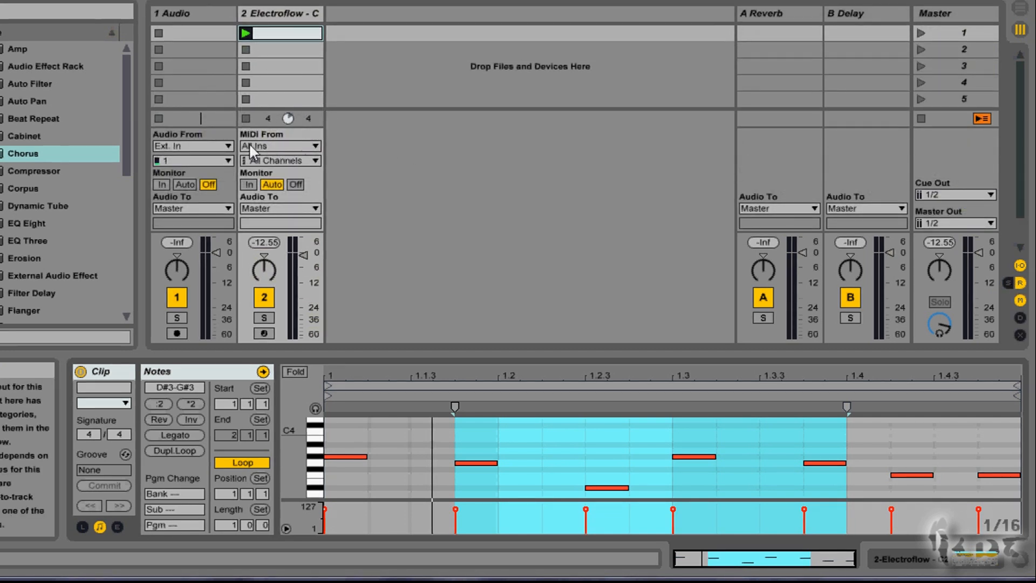
Set 1 Audio's input to 2-Electroflow - C2, Post Mixer, and arm the track for recording.
left_click(192, 146)
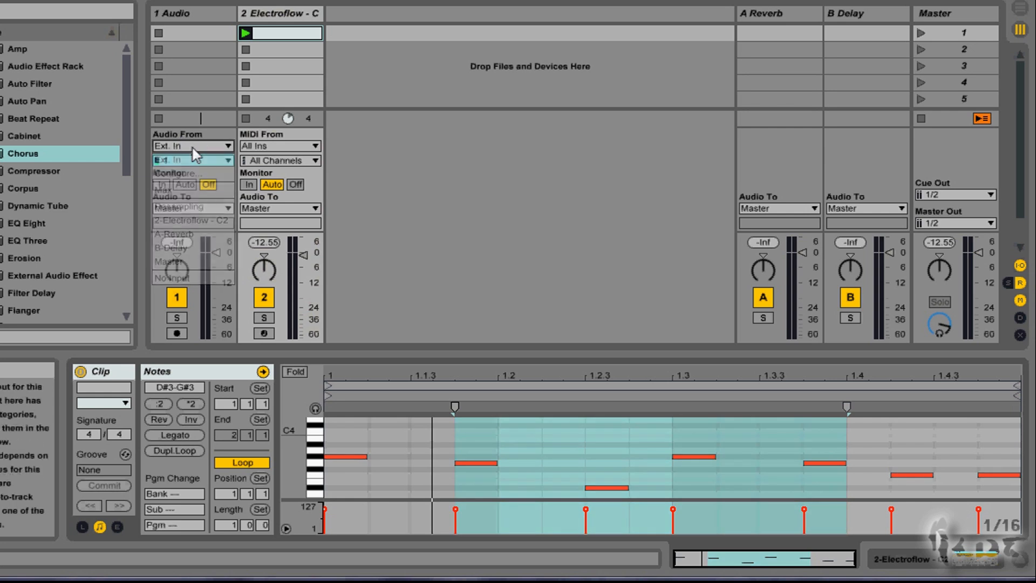
left_click(193, 219)
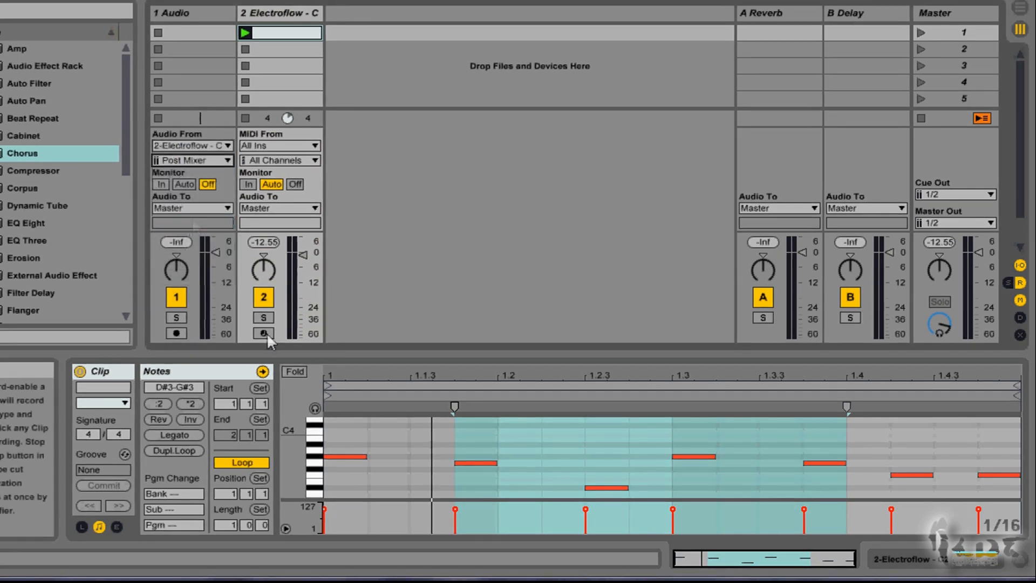
left_click(172, 332)
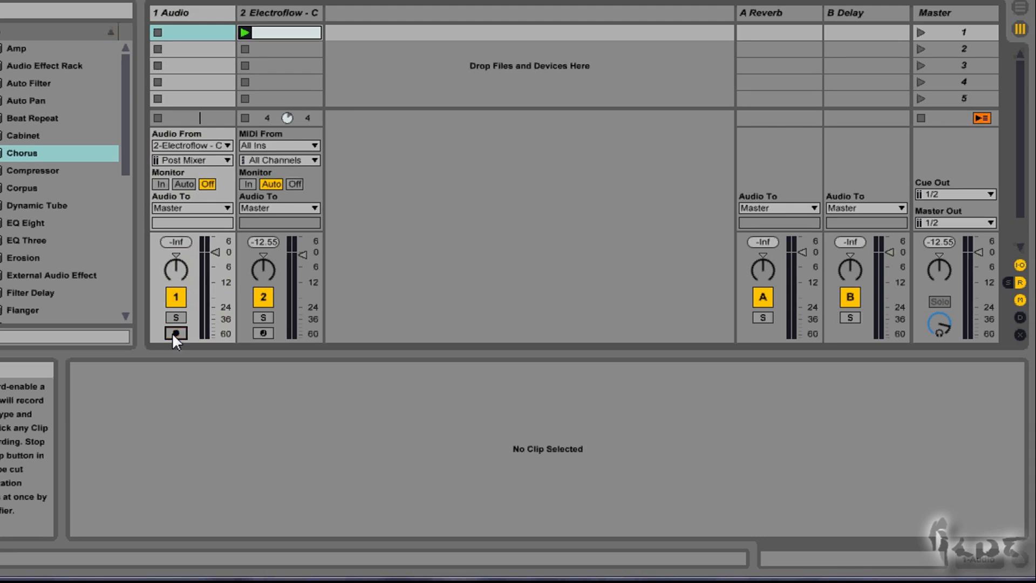
left_click(172, 332)
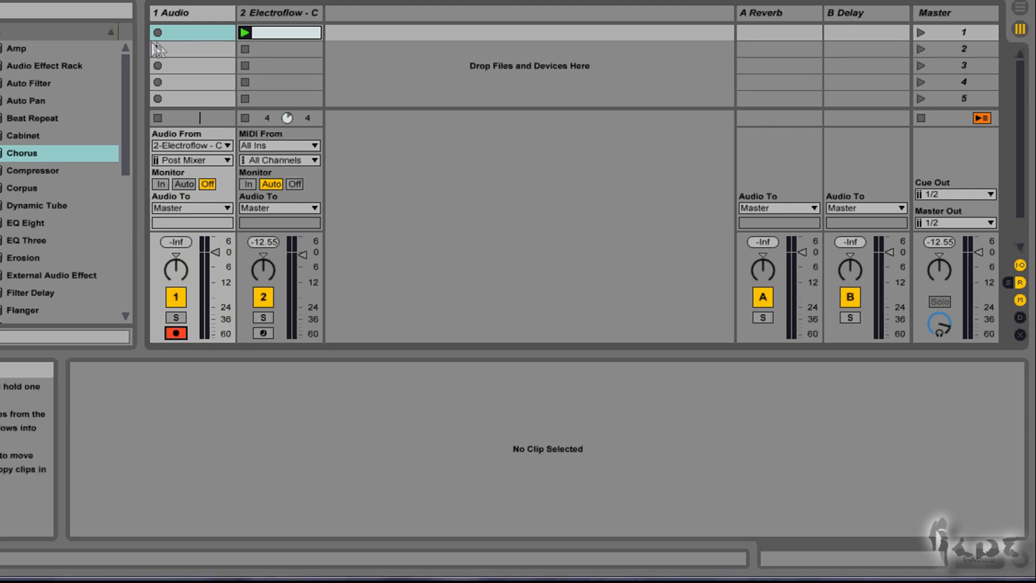
Launch the Electroflow - C2 clip and record its output into 1 Audio's third clip slot, stopping after several bars.
left_click(192, 50)
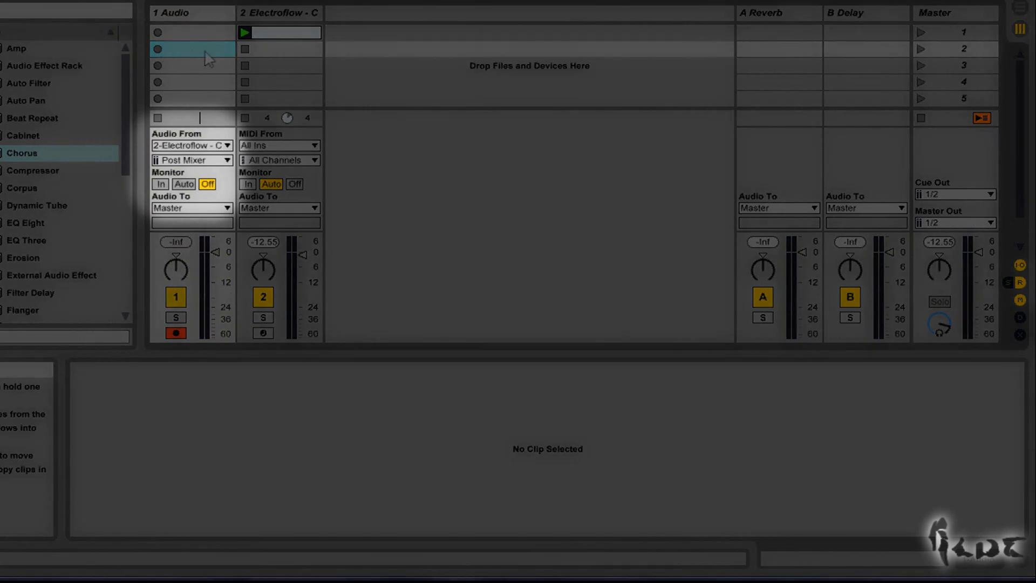
left_click(191, 66)
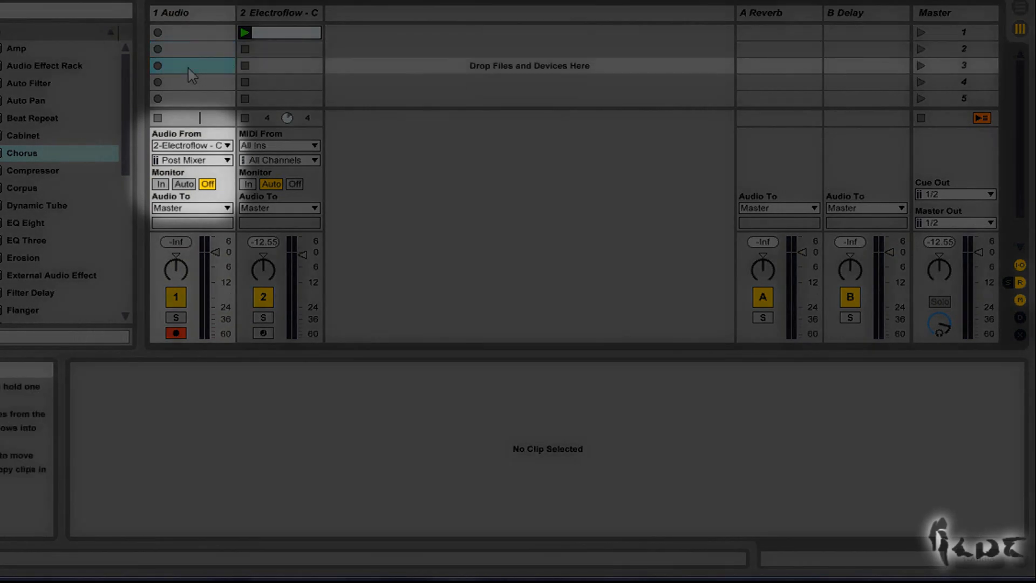
left_click(243, 33)
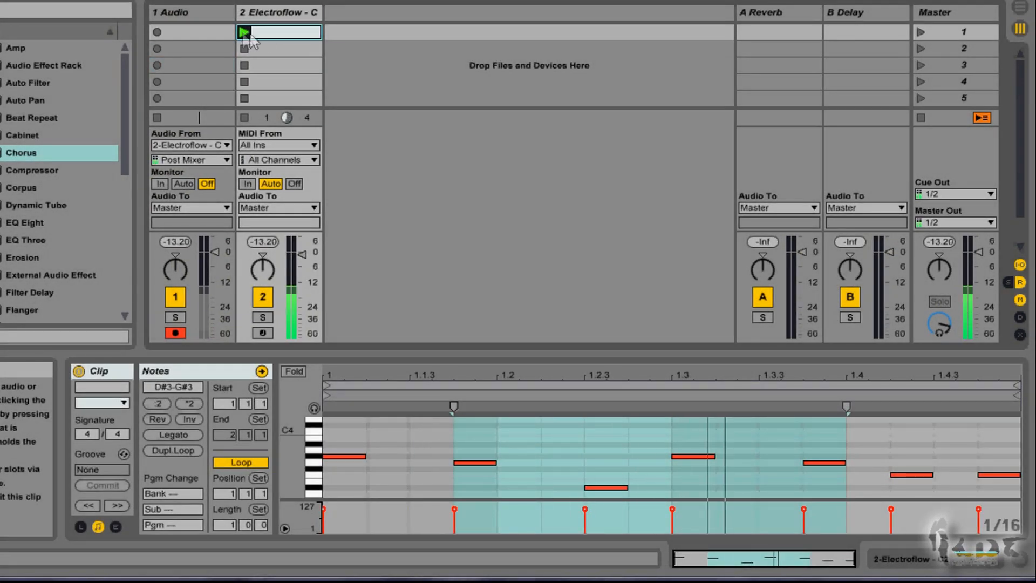
left_click(177, 64)
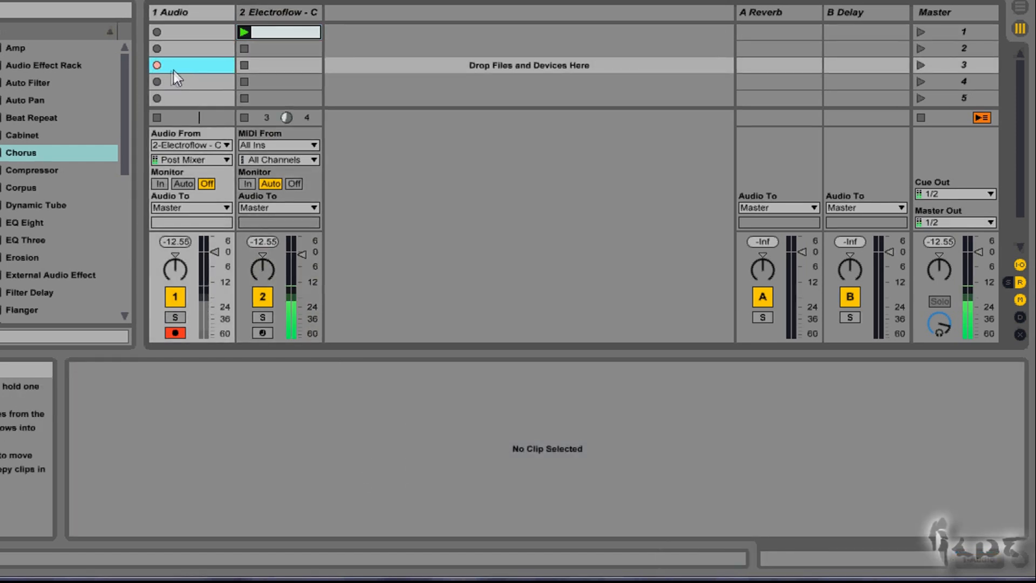
key("Return")
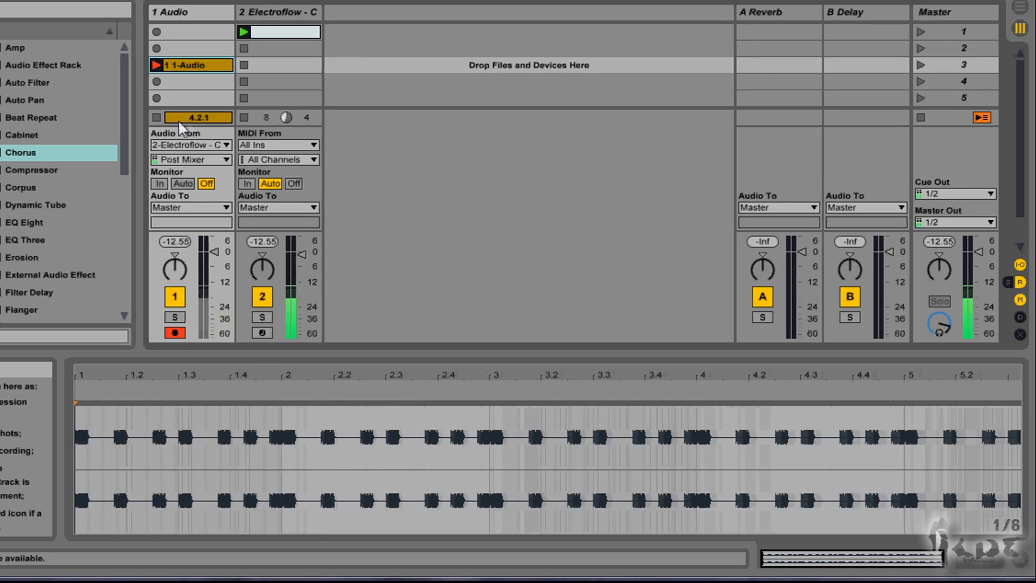
left_click(157, 117)
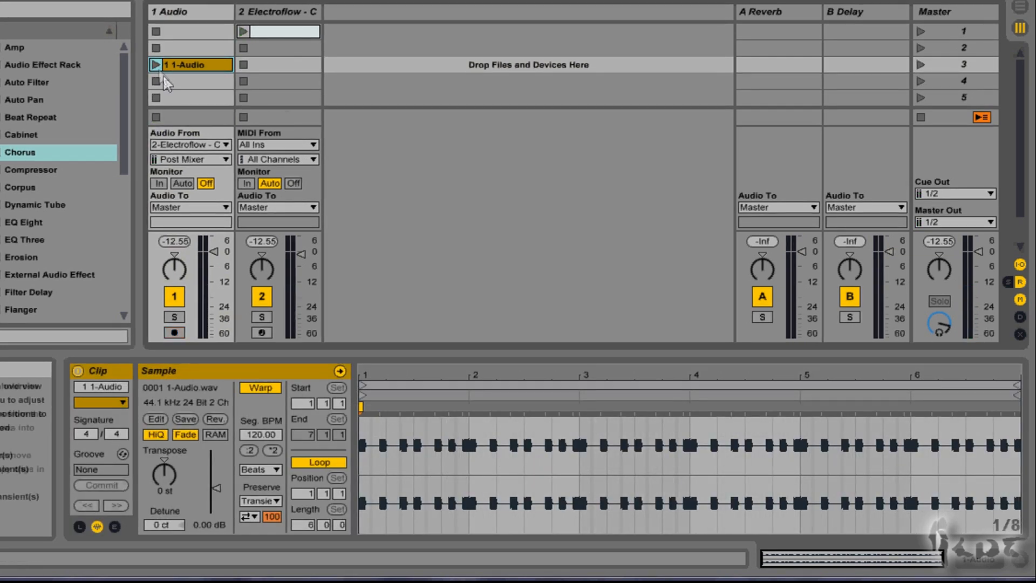
Play back the recorded 1-Audio clip, return to arrangement playback, and place the clip on the neighbouring MIDI track.
left_click(156, 65)
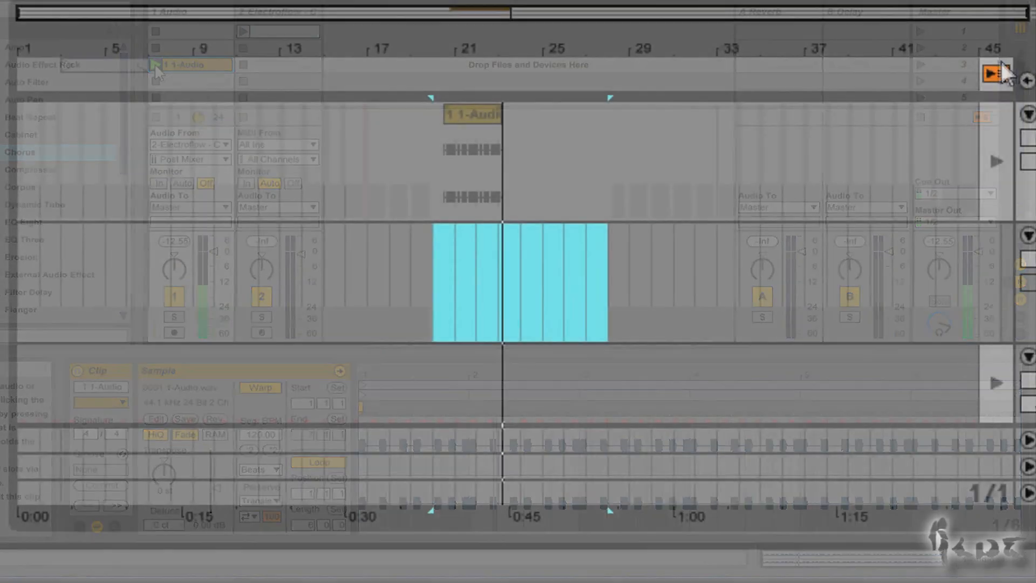
left_click(993, 76)
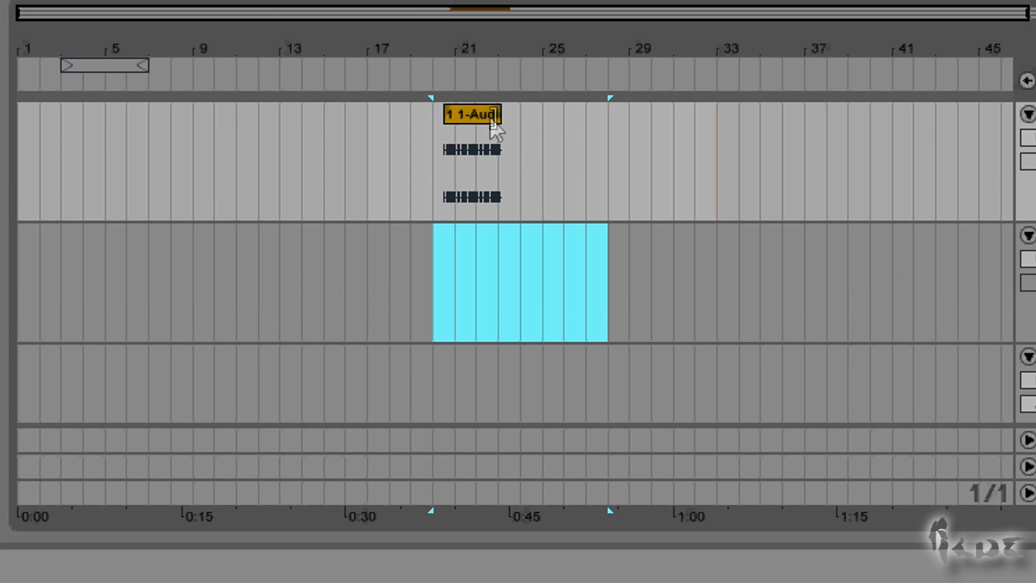
left_click_drag(503, 117, 594, 256)
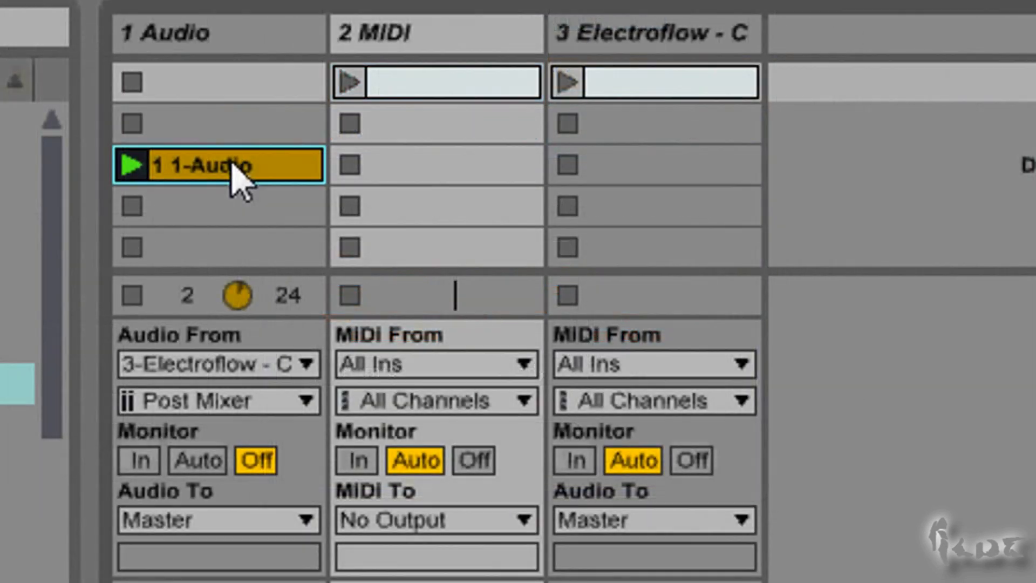
left_click_drag(243, 173, 458, 170)
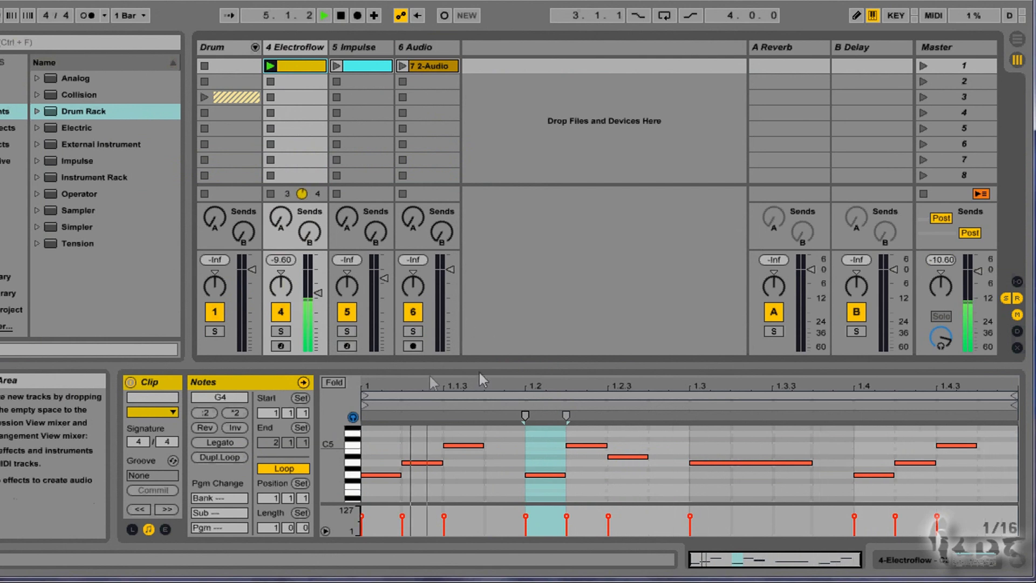
Fold the 4 Electroflow clip's note view to its used pitches and check the track's instrument before returning to the notes.
left_click(335, 381)
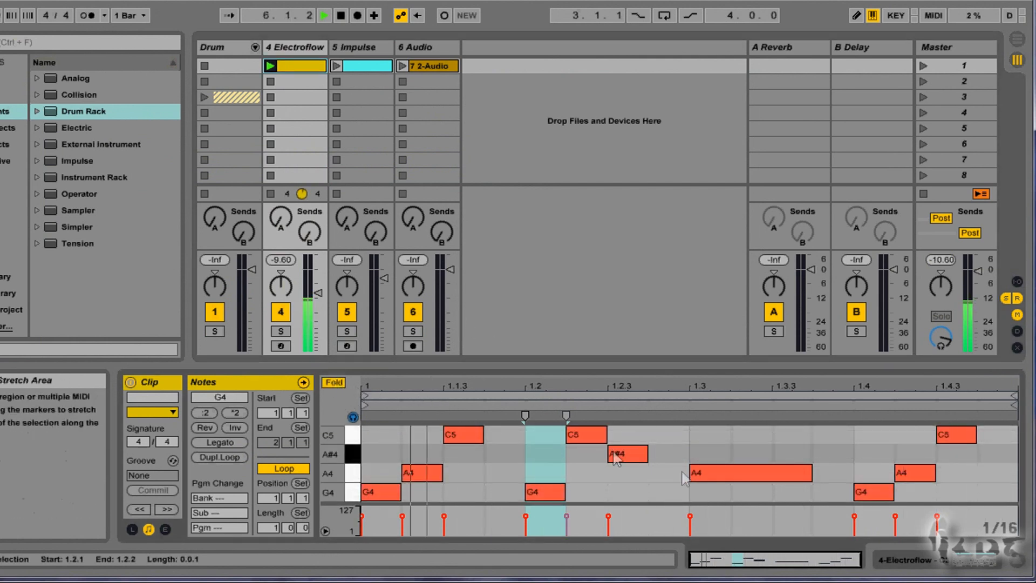
left_click(933, 550)
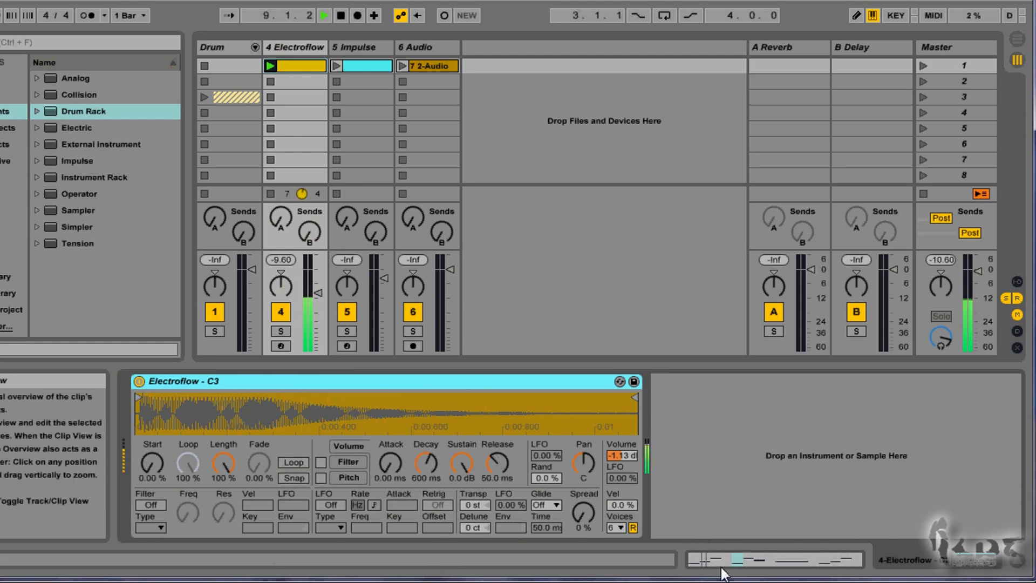
key("shift+Tab")
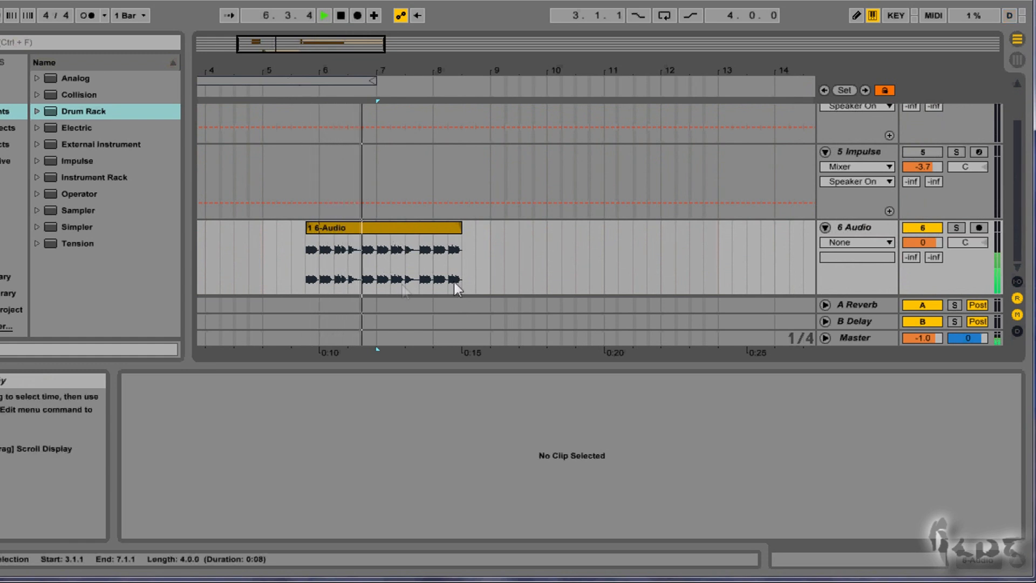
Convert the 1 6-Audio clip to MIDI as Melody, placing it on the 4 Electroflow track at bar 6.
left_click(412, 229)
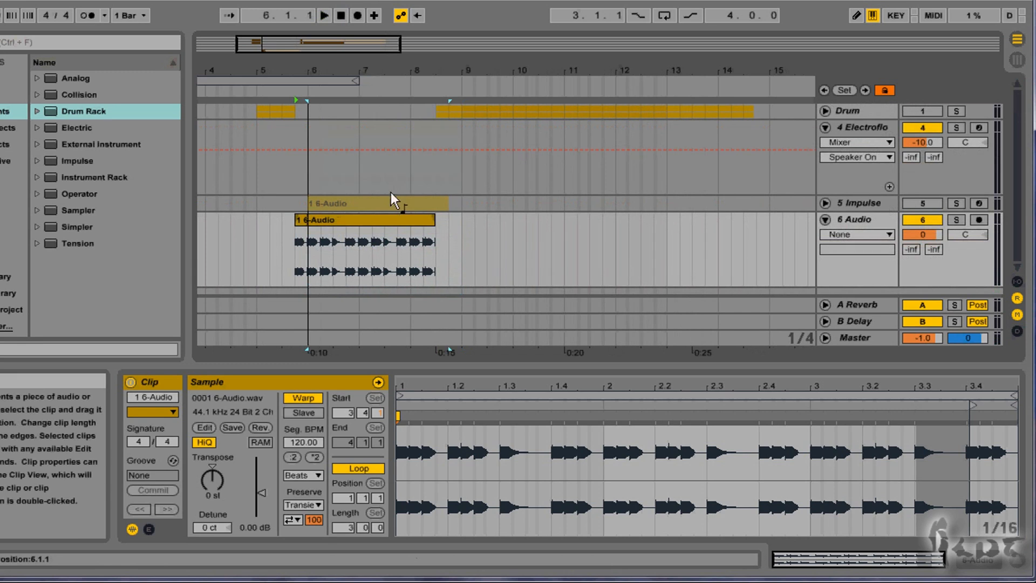
left_click_drag(397, 204, 384, 160)
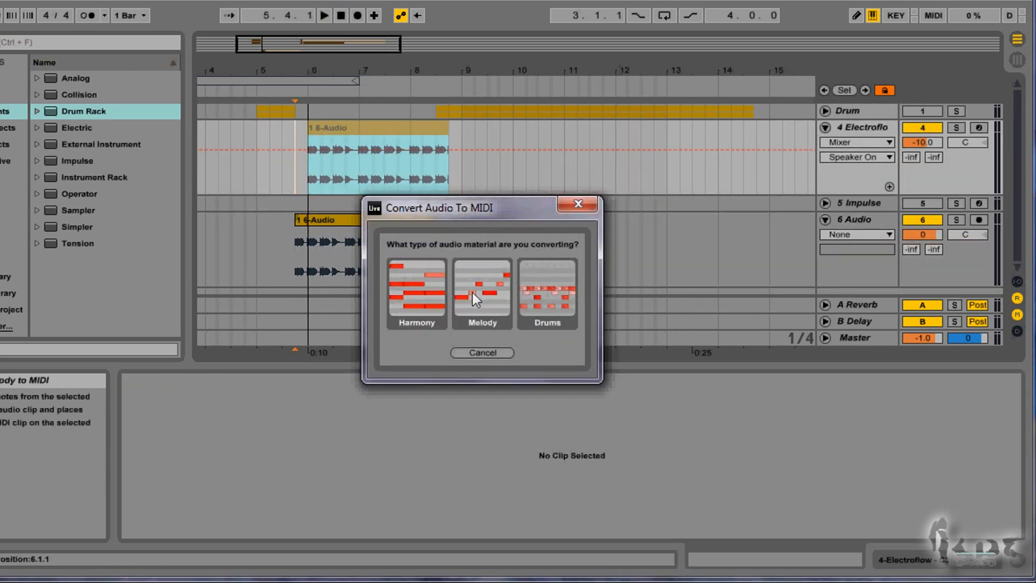
left_click(488, 296)
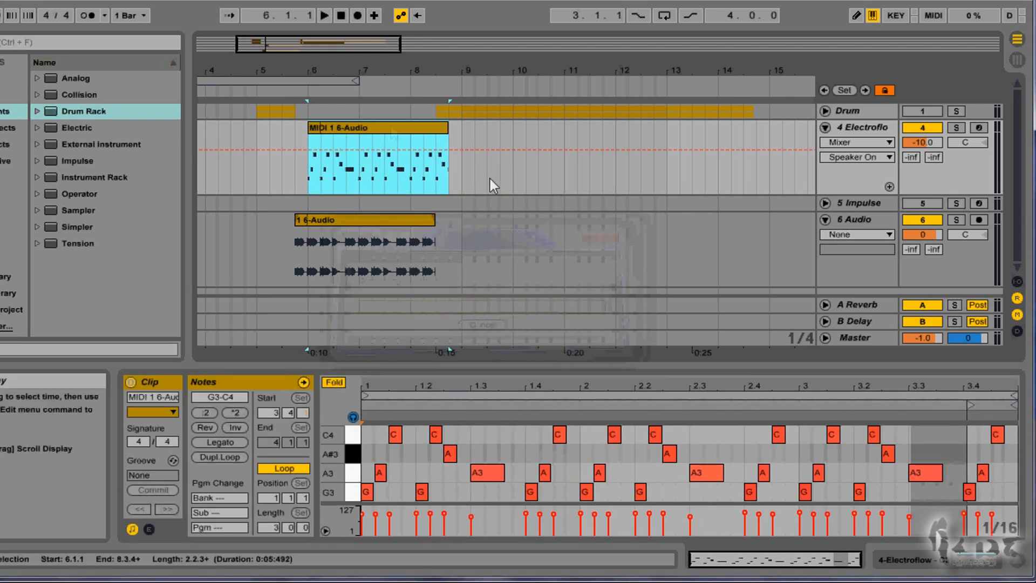
With 6 Audio switched off, align the 1 6-Audio clip to bar 6 and extend both it and the MIDI clip to about 13.3.4.
left_click_drag(360, 239, 373, 239)
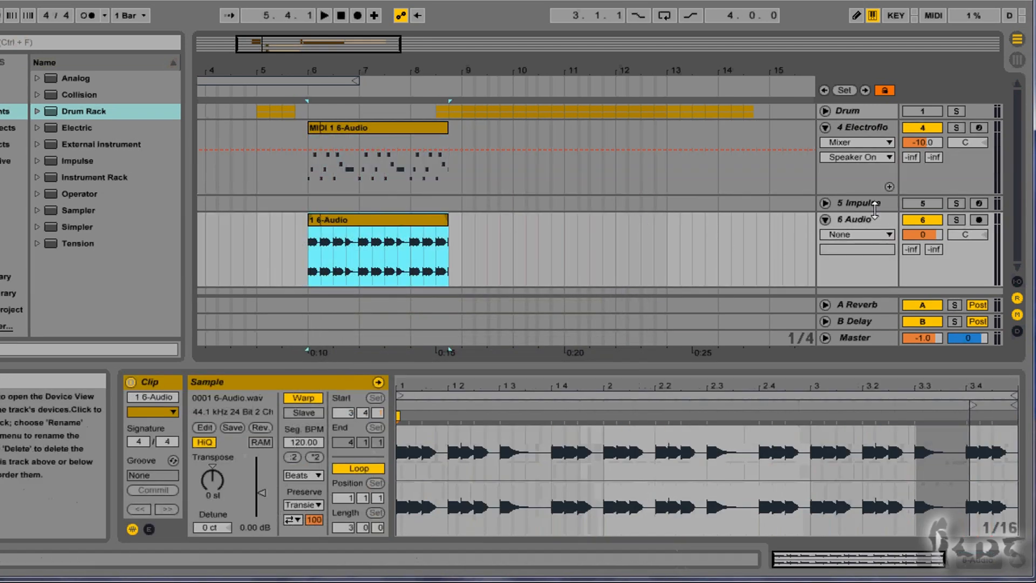
left_click(911, 223)
left_click_drag(450, 124, 714, 127)
left_click_drag(448, 221, 705, 222)
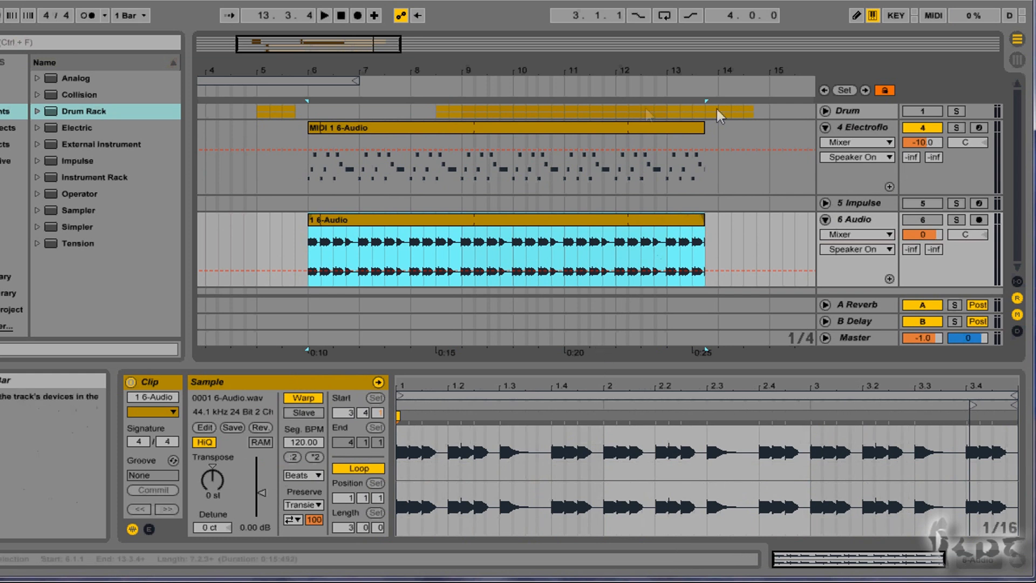
Listen to the converted MIDI clip with its notes shown, stop playback, and switch 6 Audio back on.
left_click(628, 129)
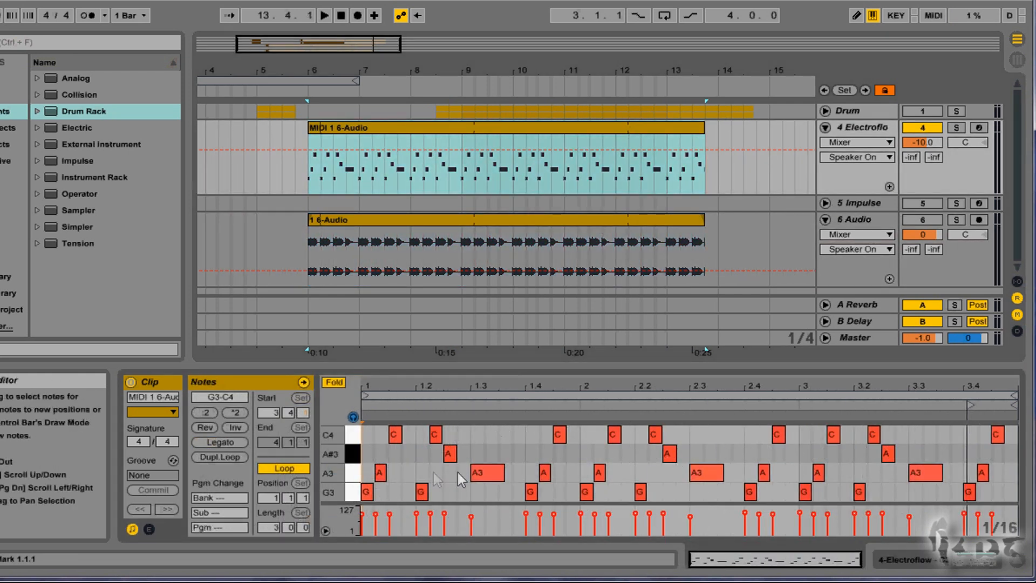
left_click(596, 109)
key("space")
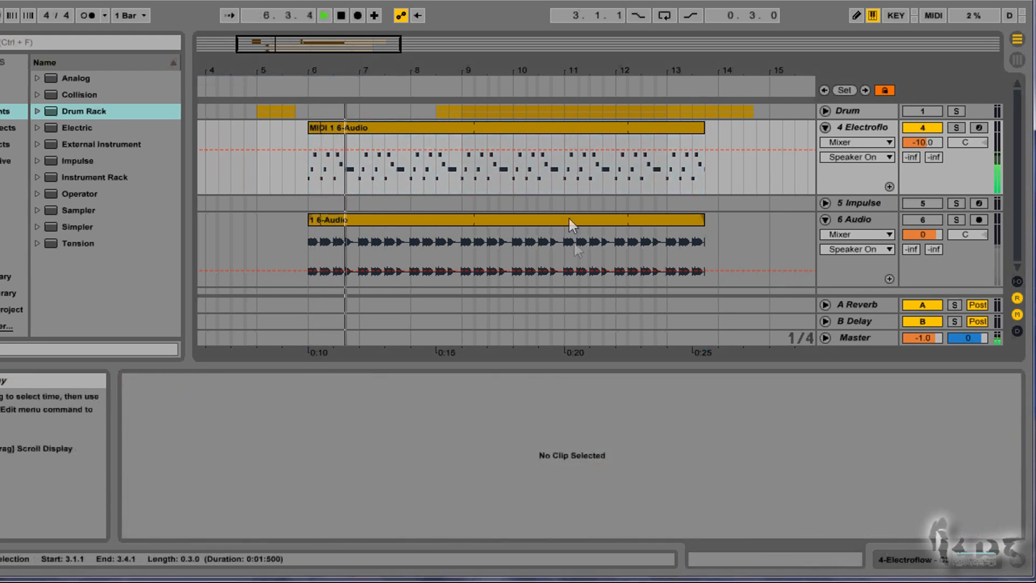
left_click(539, 126)
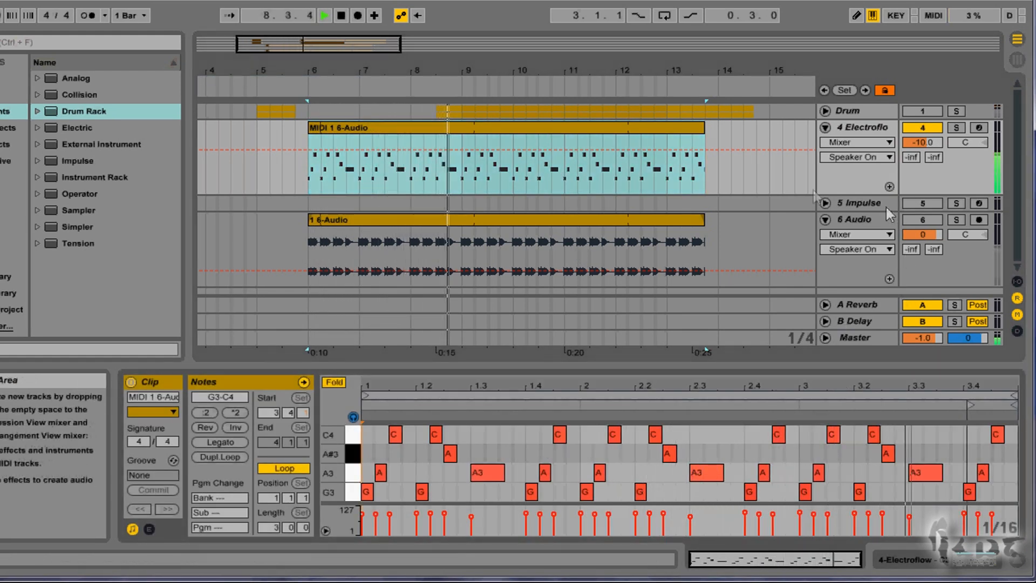
left_click(342, 16)
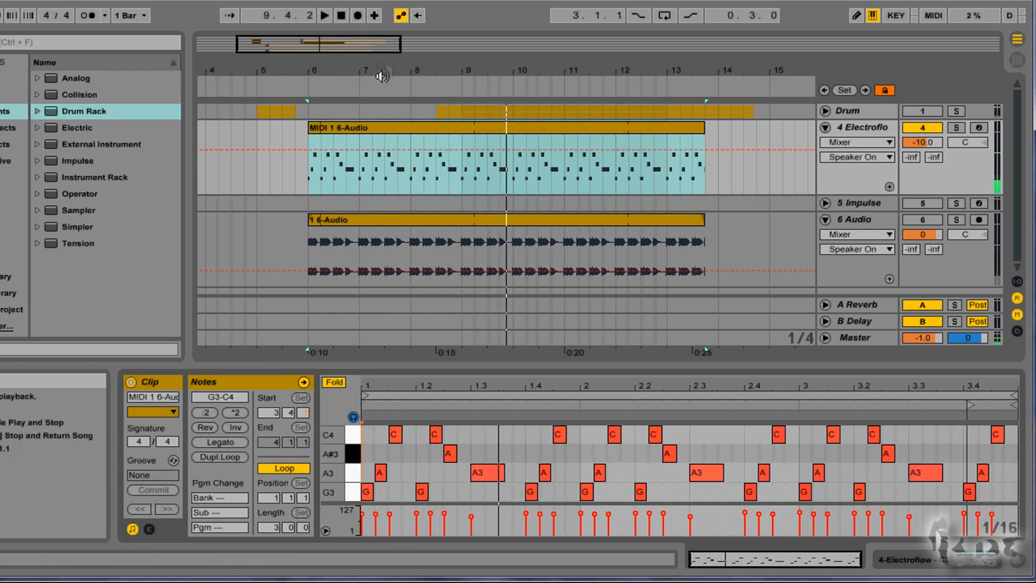
left_click(922, 220)
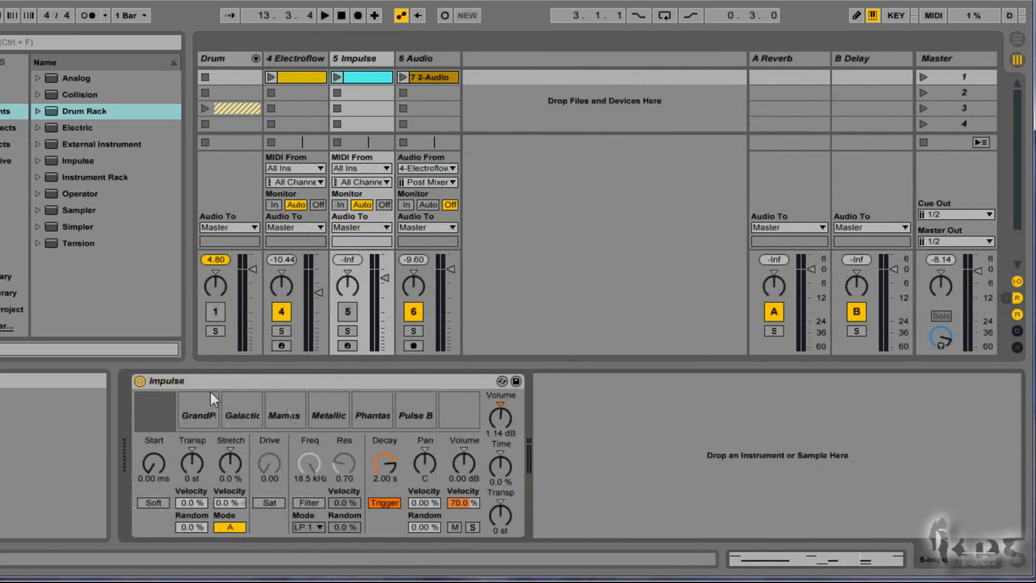
Launch the 5 Impulse clip with its notes shown, switching the 5 Impulse track on and 4 Electroflow off.
left_click(805, 555)
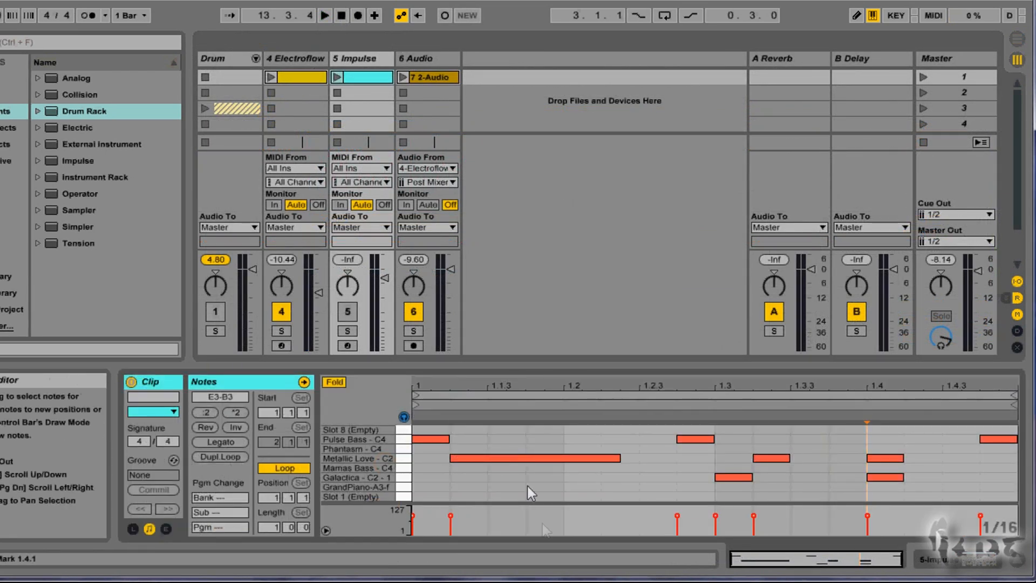
left_click(337, 78)
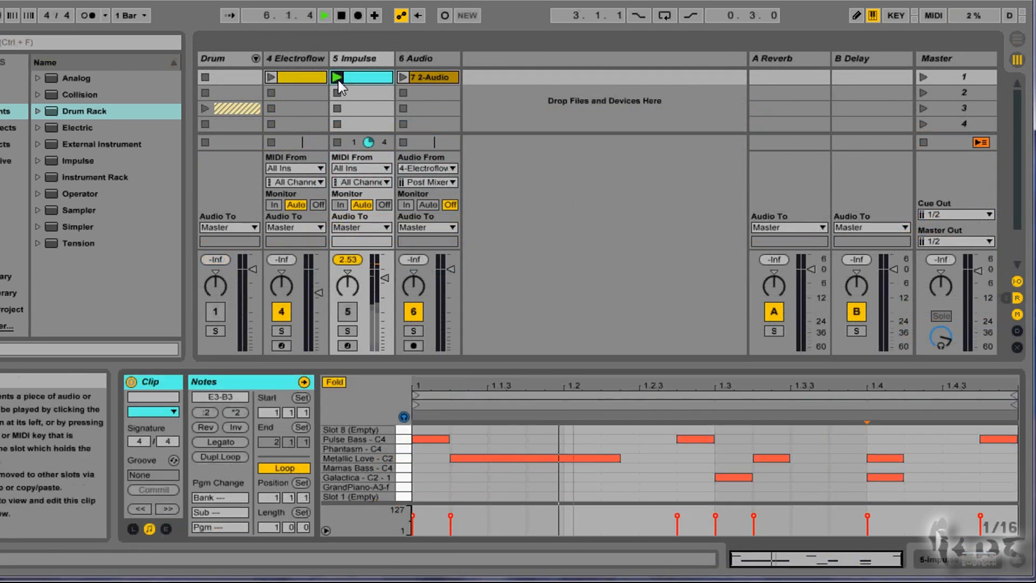
left_click(340, 316)
left_click(282, 312)
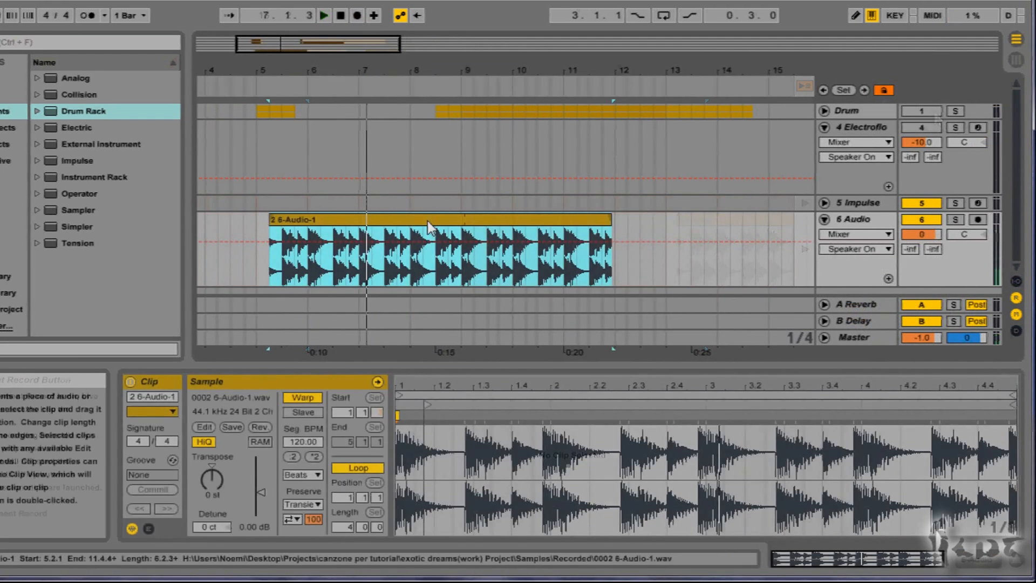
Convert the 2 6-Audio-1 clip to MIDI as Harmony on the 4 Electroflow track.
left_click_drag(428, 224, 426, 188)
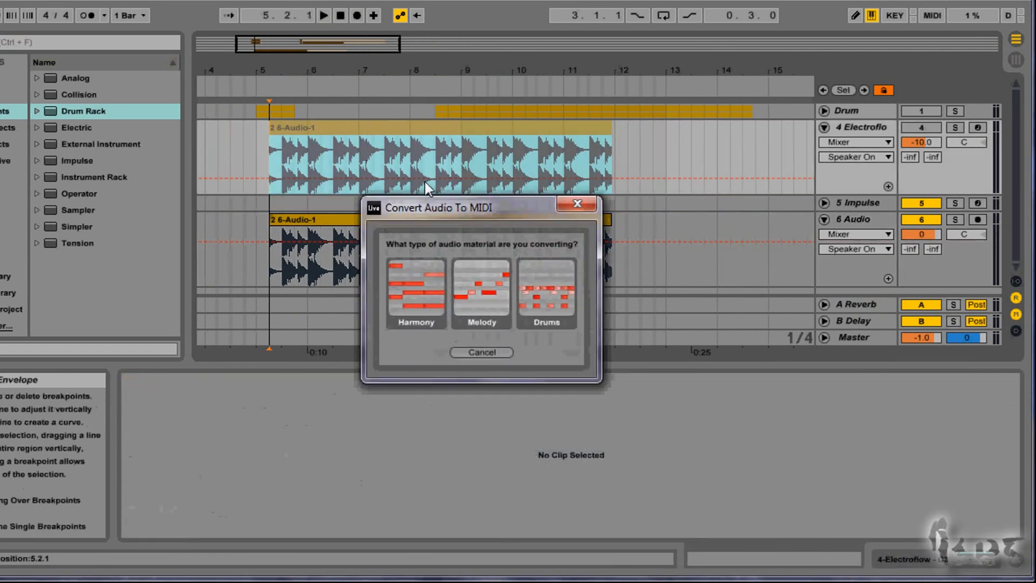
left_click(419, 289)
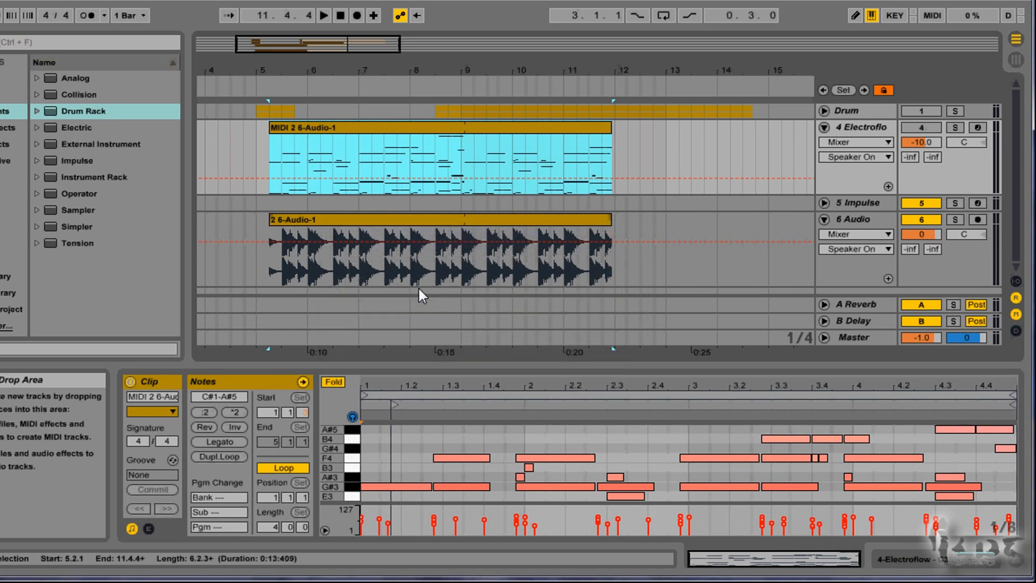
Convert the 2 6-Audio-1 clip to MIDI as Melody on the 4 Electroflow track and open the resulting notes.
left_click_drag(424, 219, 429, 168)
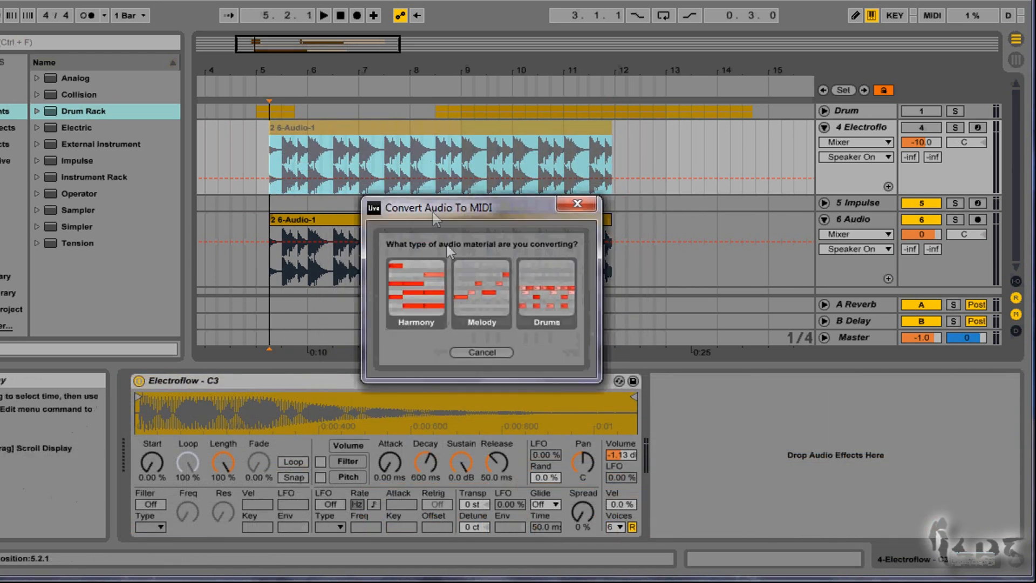
left_click(483, 282)
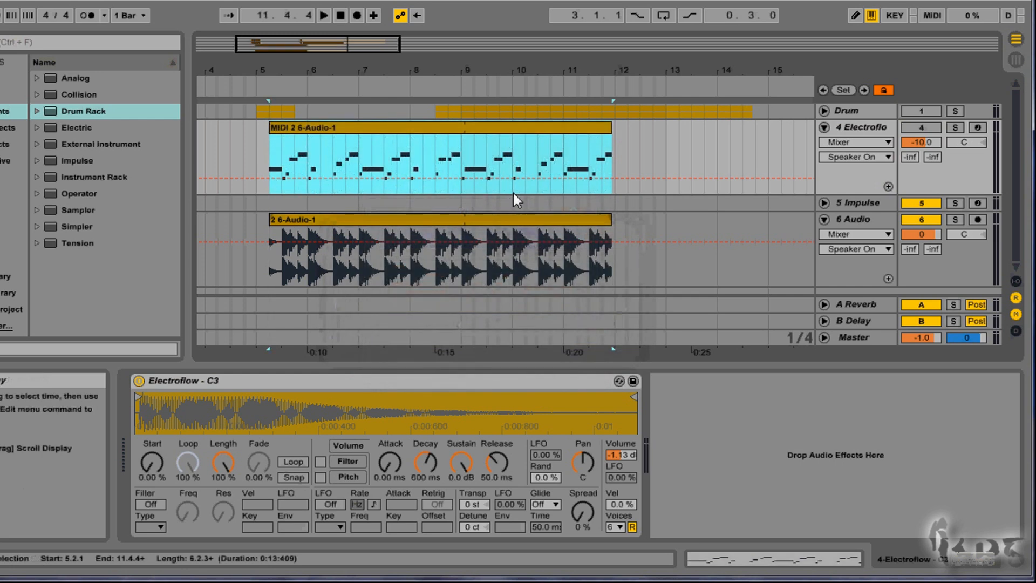
double_click(497, 127)
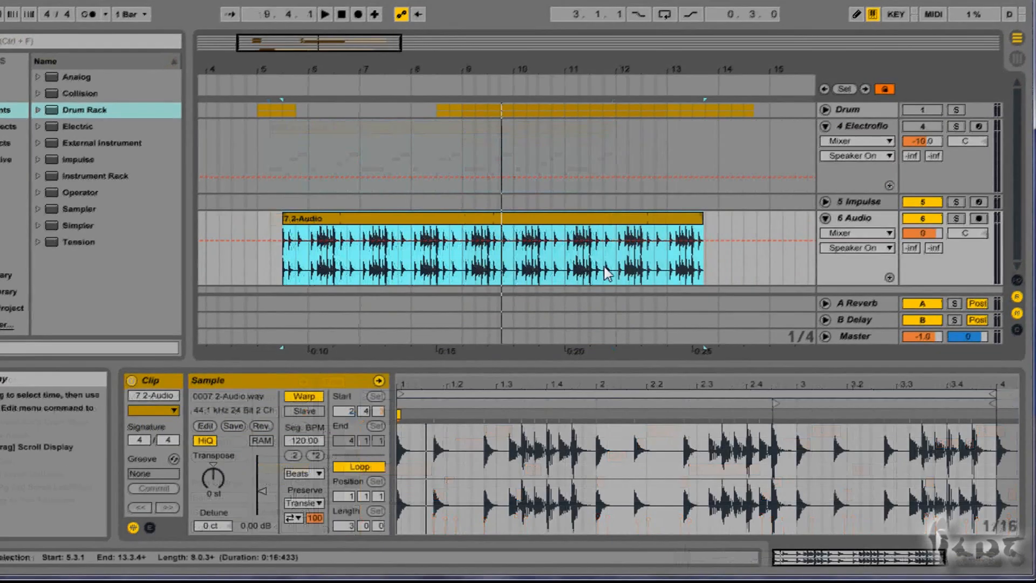
Replace the Electroflow - C3 instrument on track 4 with an empty Drum Rack.
left_click(854, 125)
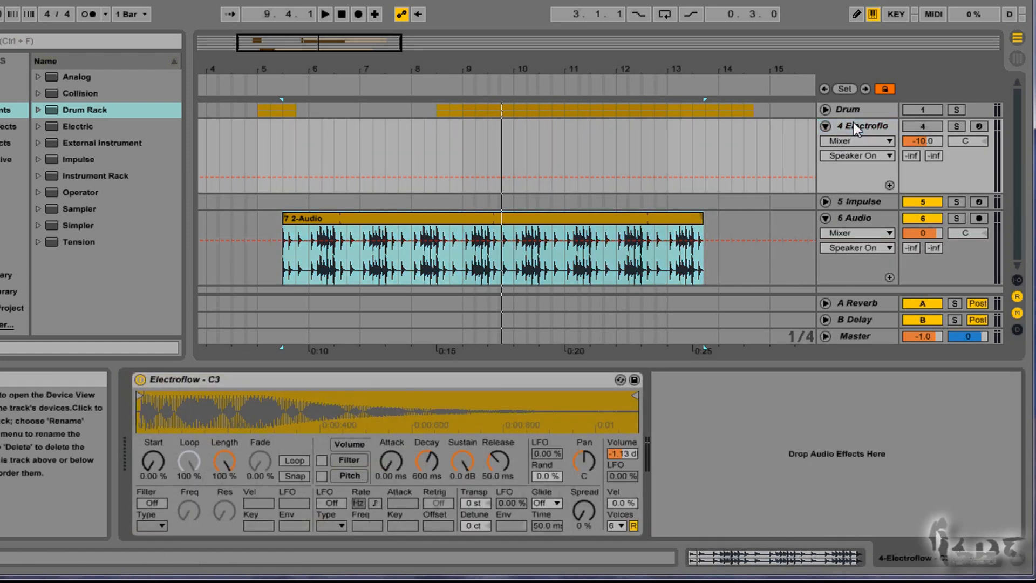
right_click(336, 381)
left_click(355, 388)
left_click_drag(99, 112, 290, 439)
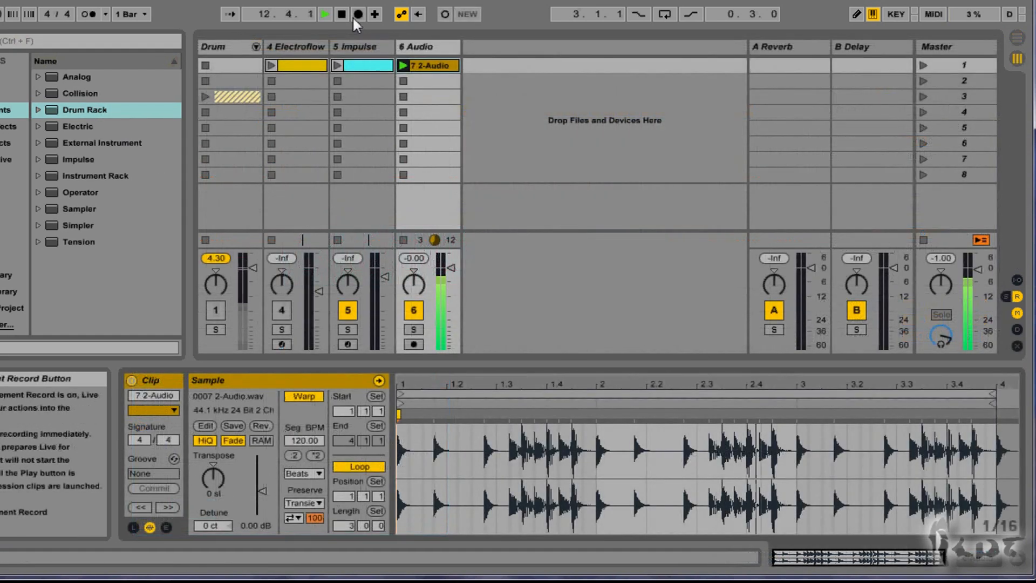
Record the 7 2-Audio clip into the arrangement and convert it to MIDI on the 4 Drum Rack track, opening its notes.
left_click(356, 15)
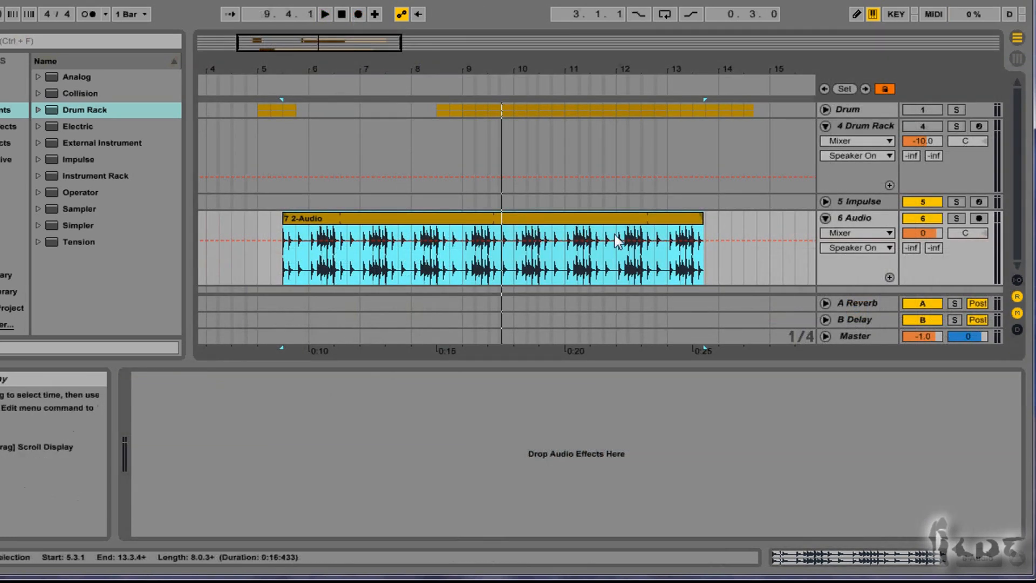
left_click_drag(464, 224, 461, 151)
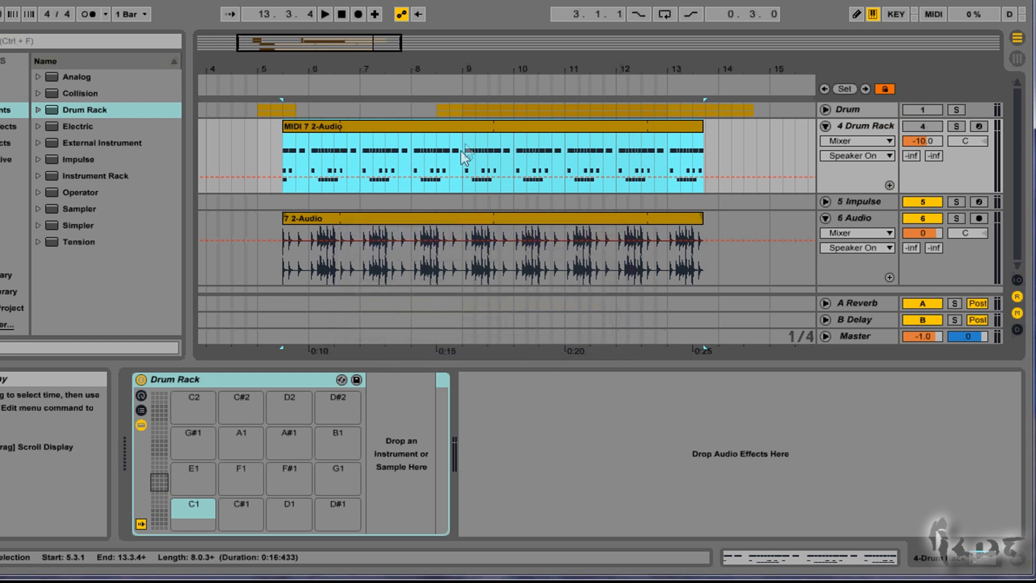
double_click(473, 131)
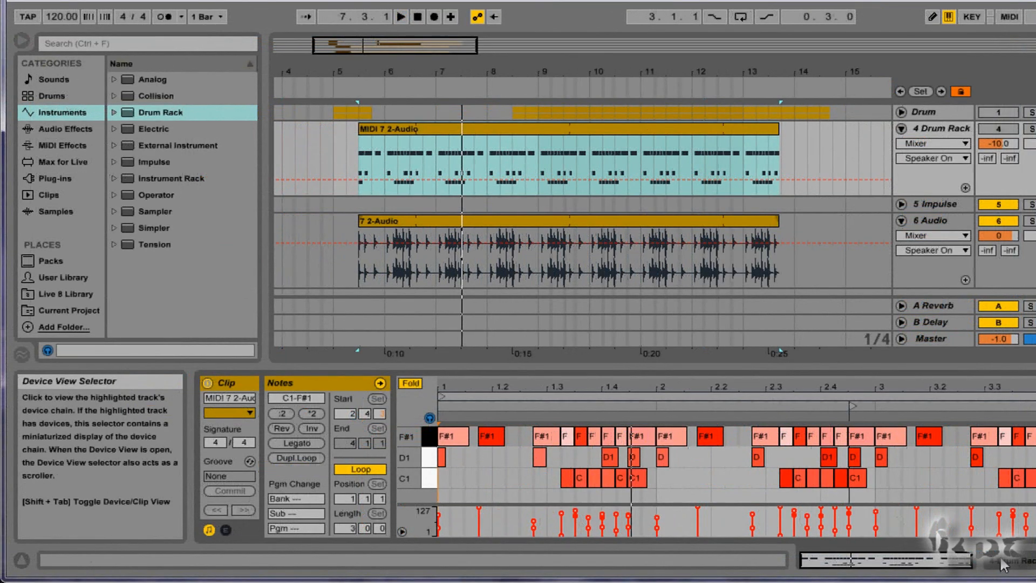
Load samples onto the Drum Rack pads: Snare-C78 on C1, Hihat-909-Open on D1 and Kick-808 on F#1.
left_click(1001, 564)
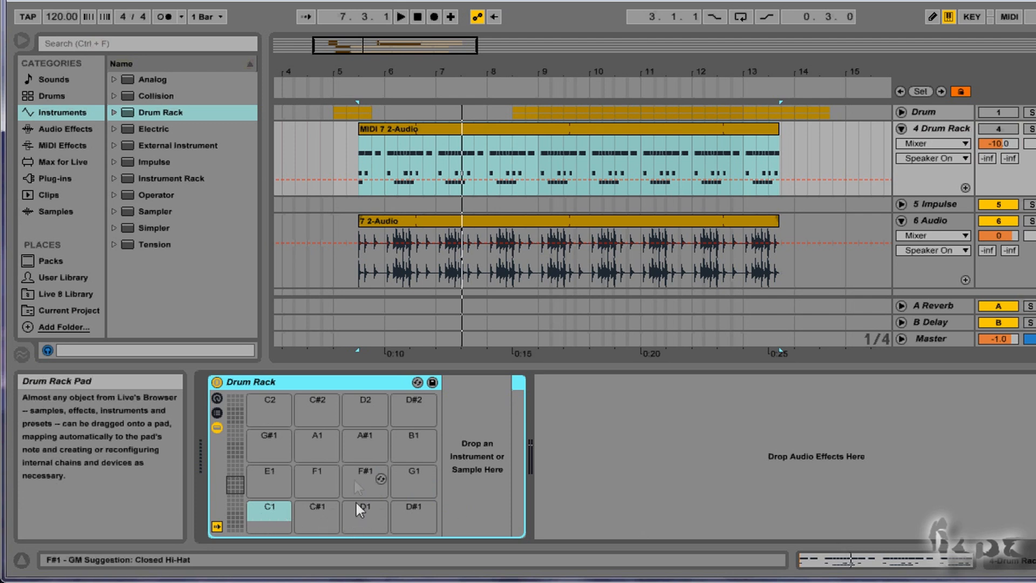
left_click(67, 208)
left_click_drag(251, 143, 251, 214)
left_click_drag(167, 277, 268, 515)
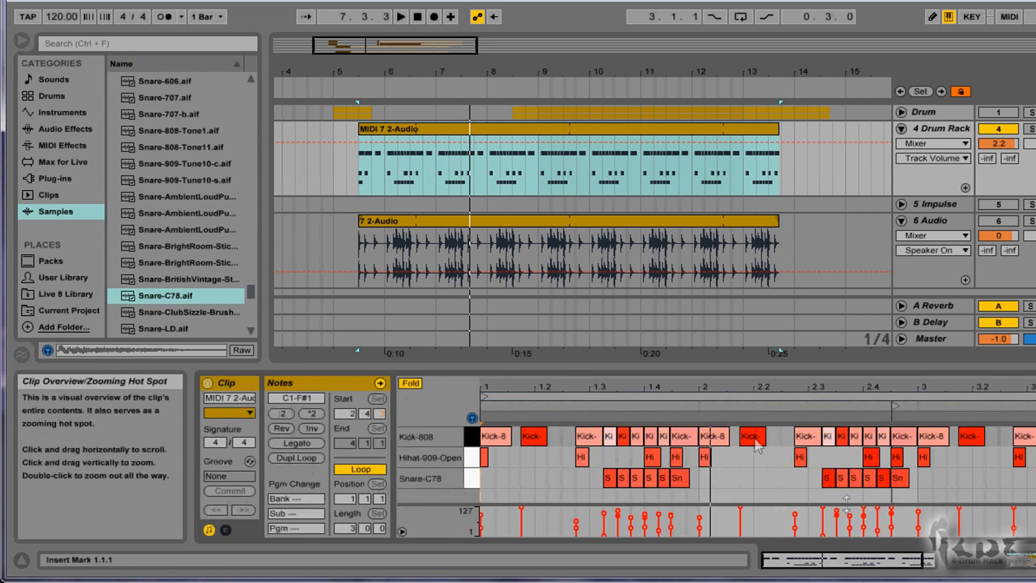
Play the converted drum clip, switch 6 Audio on to compare it with the original recording, and stop playback.
key("space")
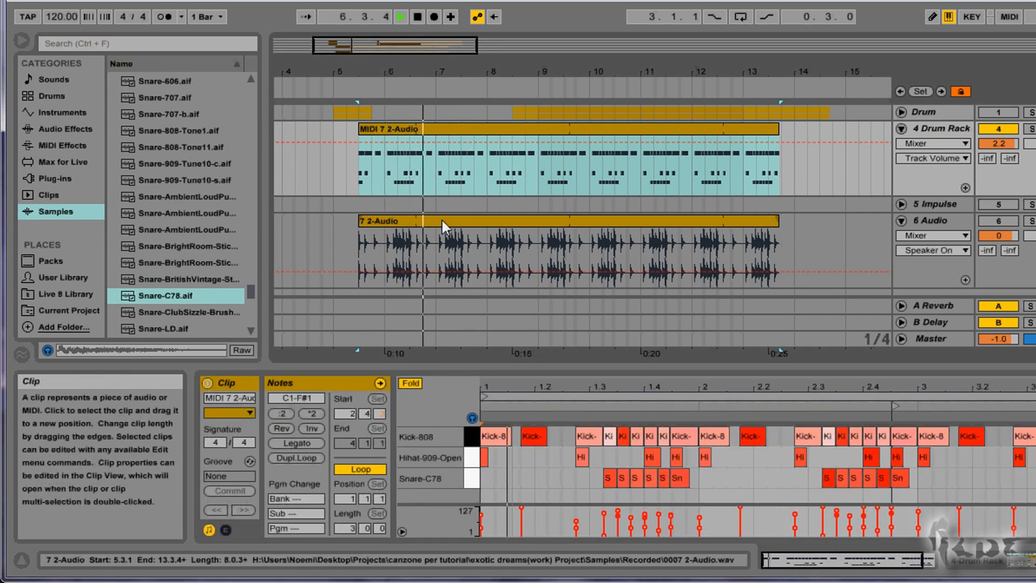
left_click(998, 220)
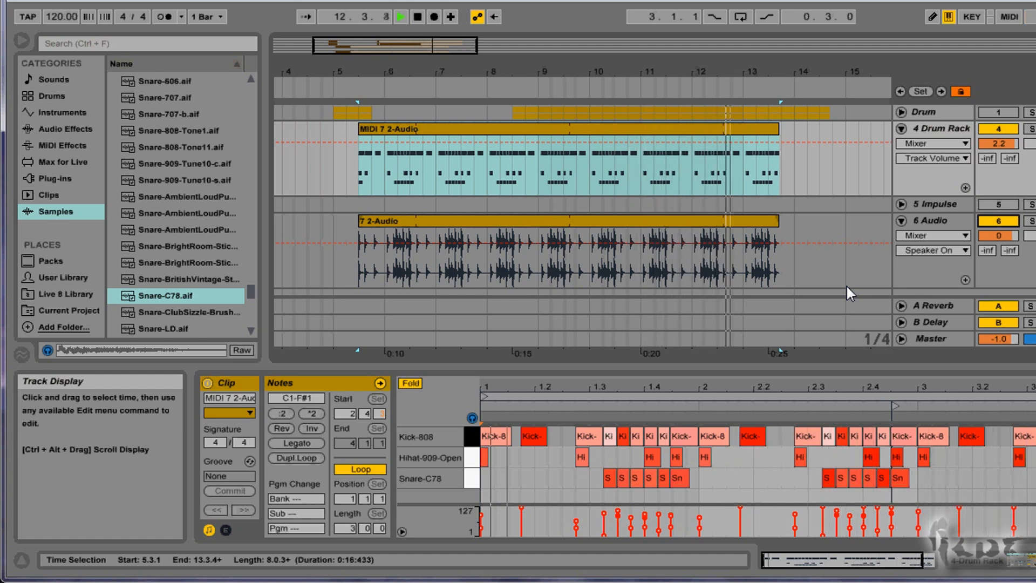
left_click(417, 16)
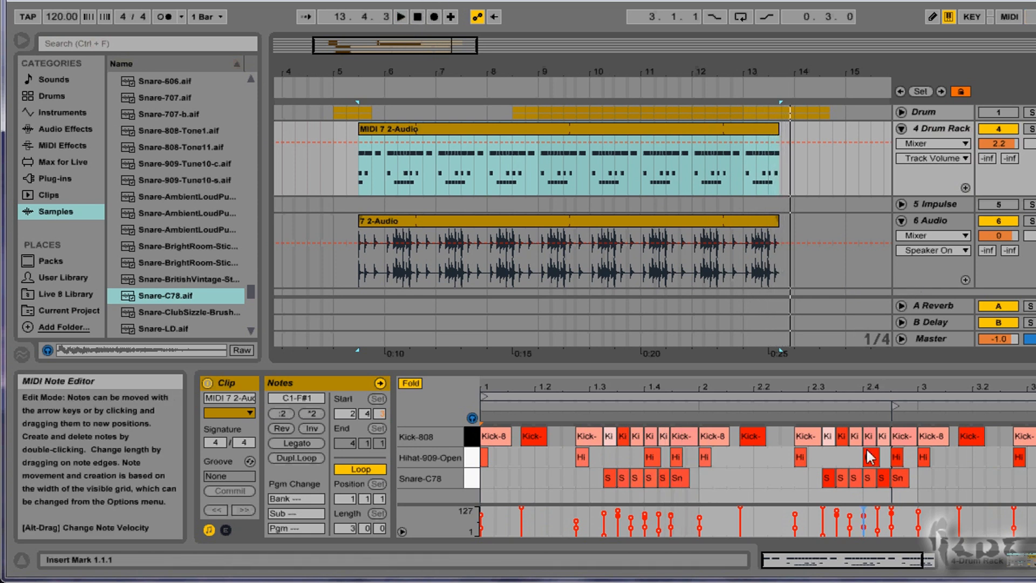